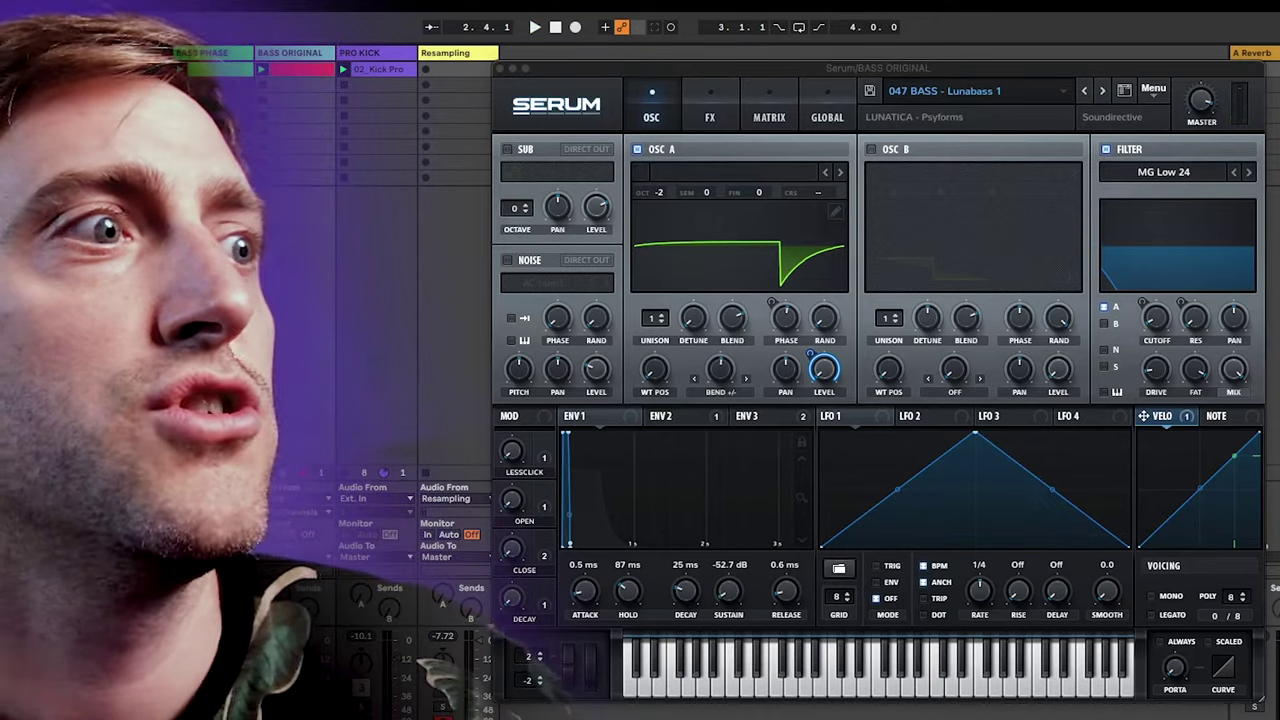
Move the PHA-979 phase plugin window beside the Serum window
drag(271, 117, 302, 178)
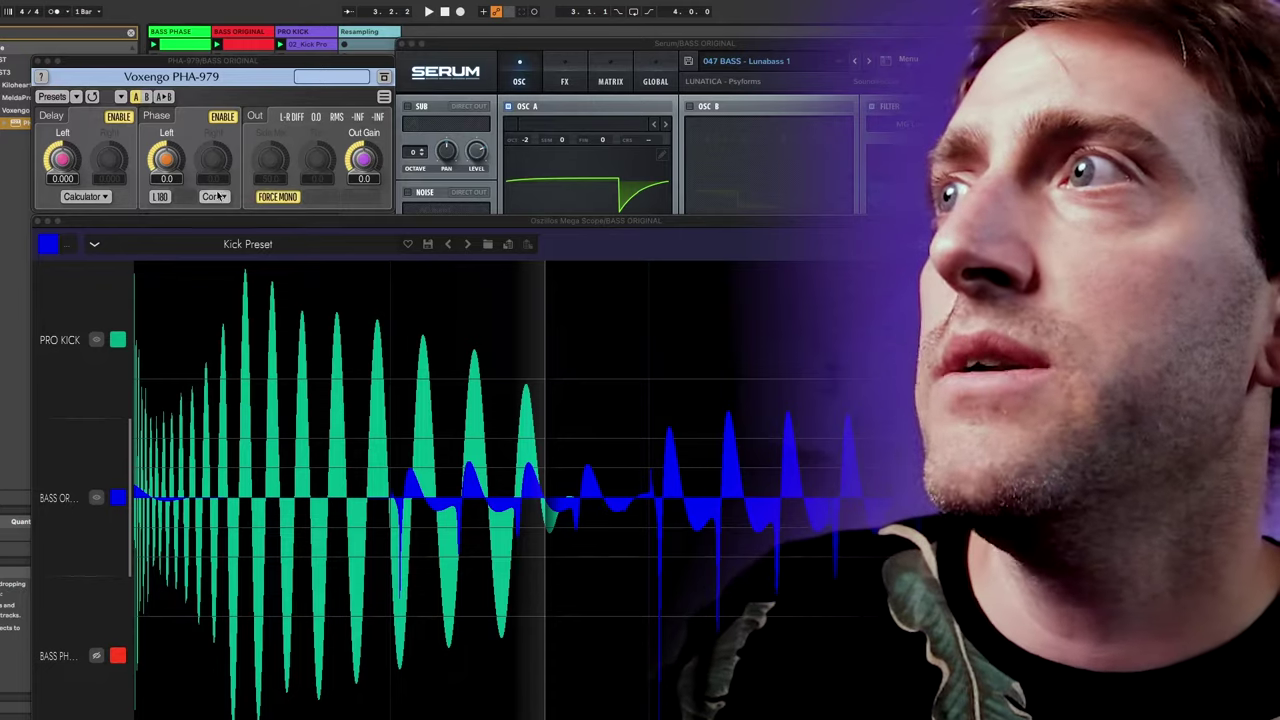
Turn PHA-979's Phase Left knob down to about -71.3 degrees while checking the scope
drag(167, 162, 167, 153)
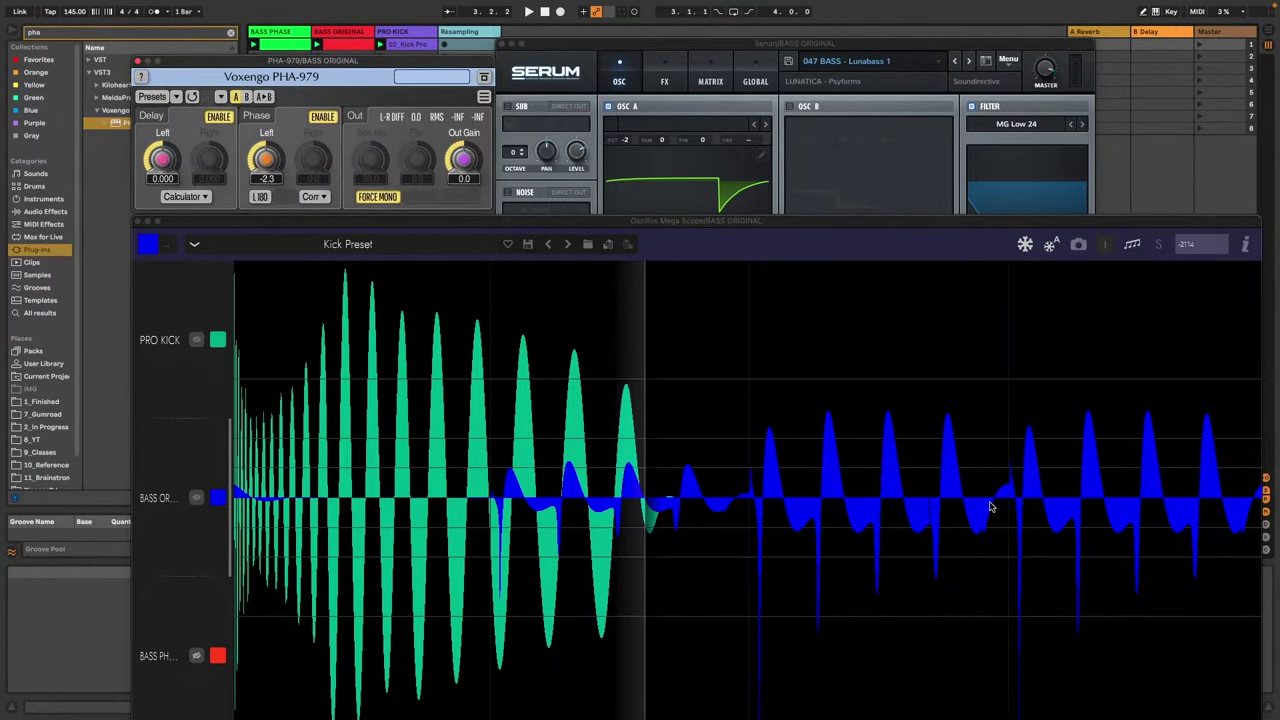
drag(265, 158, 265, 212)
Change the scope's SUB LINES colour to yellow in the display colour settings
click(194, 244)
click(254, 381)
drag(308, 489, 308, 428)
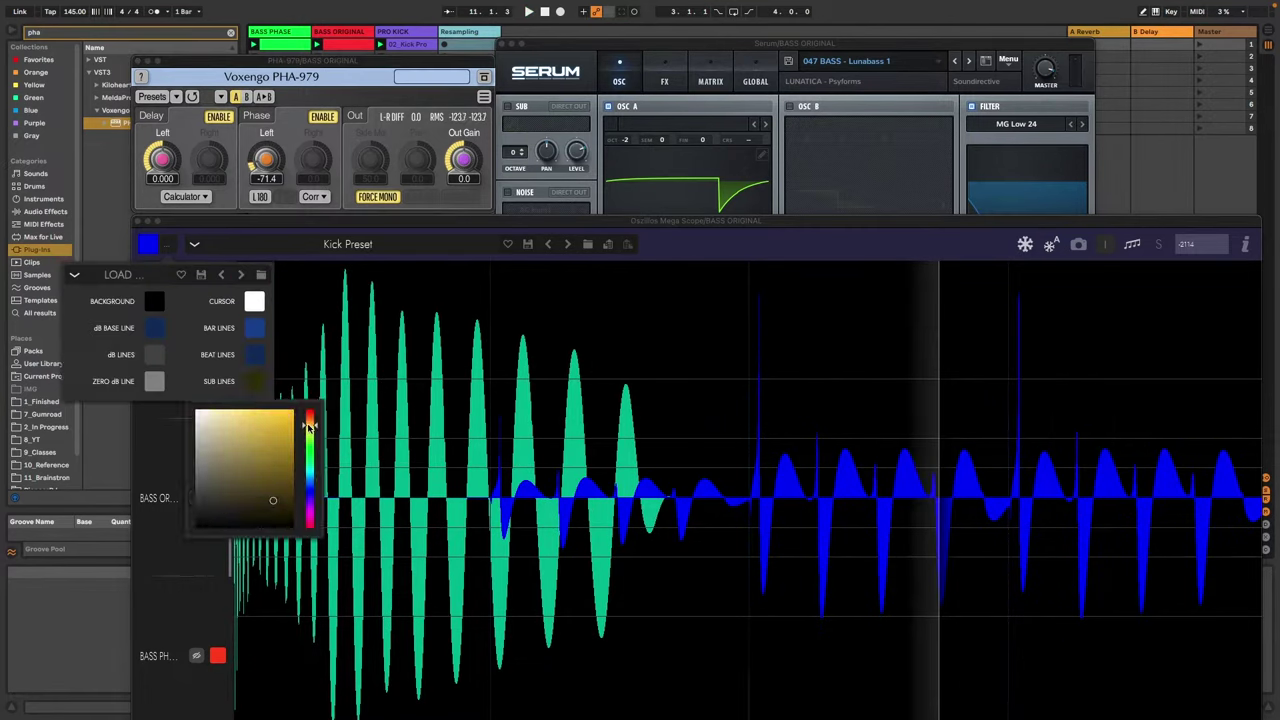
click(293, 411)
click(62, 274)
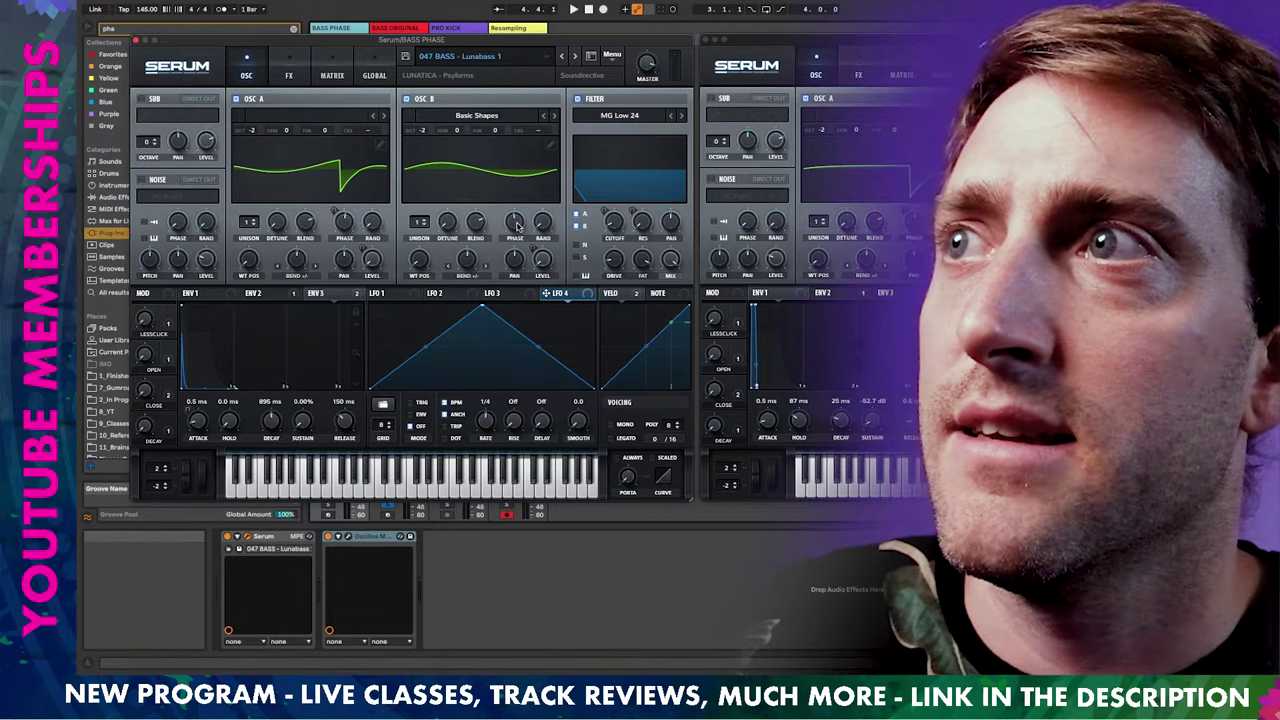
Open the wavetable editor for oscillator B in the BASS PHASE track's Serum
mouse_move(518, 226)
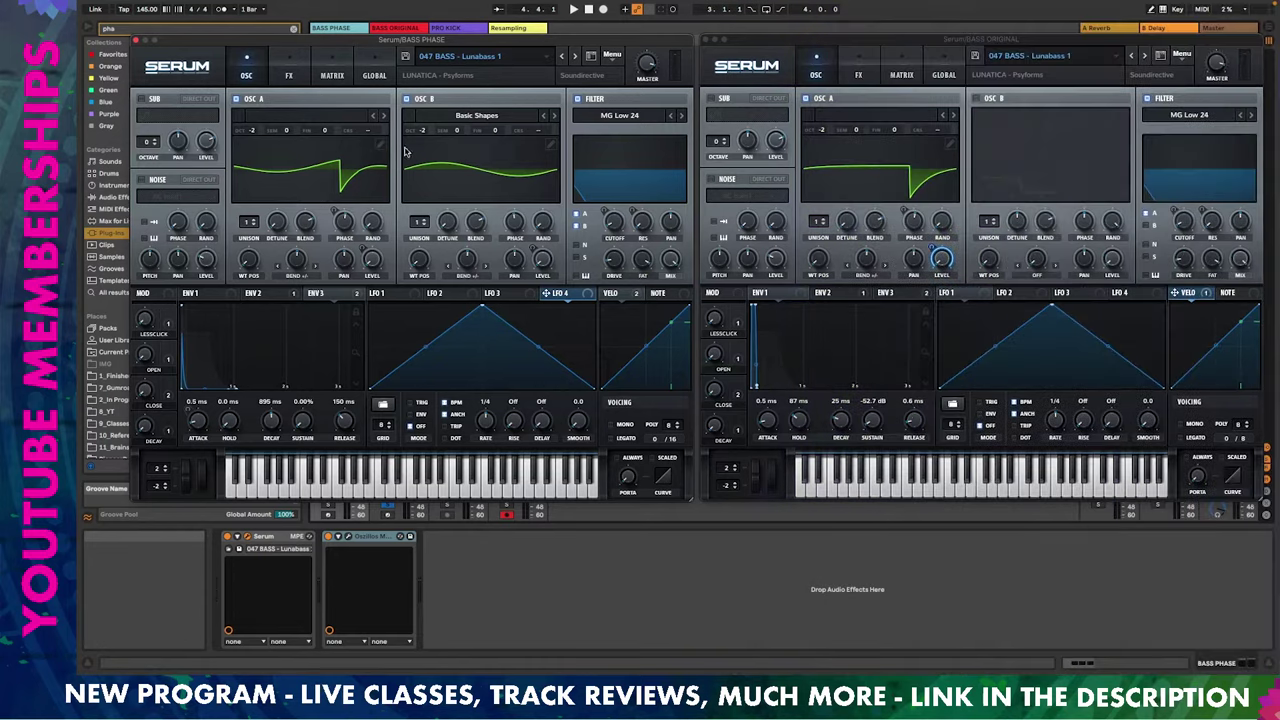
click(380, 146)
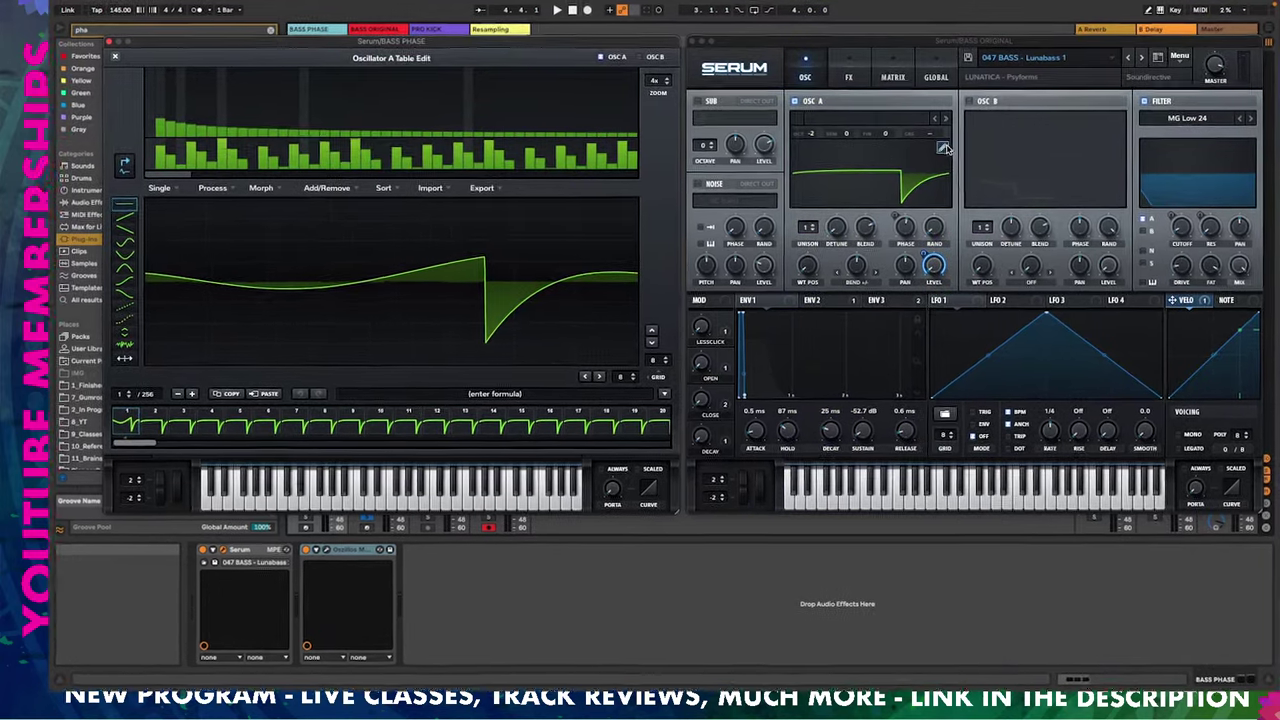
In OSC B's wavetable editor, boost and phase-shift harmonic 2, then zero it and raise bin 1
click(953, 115)
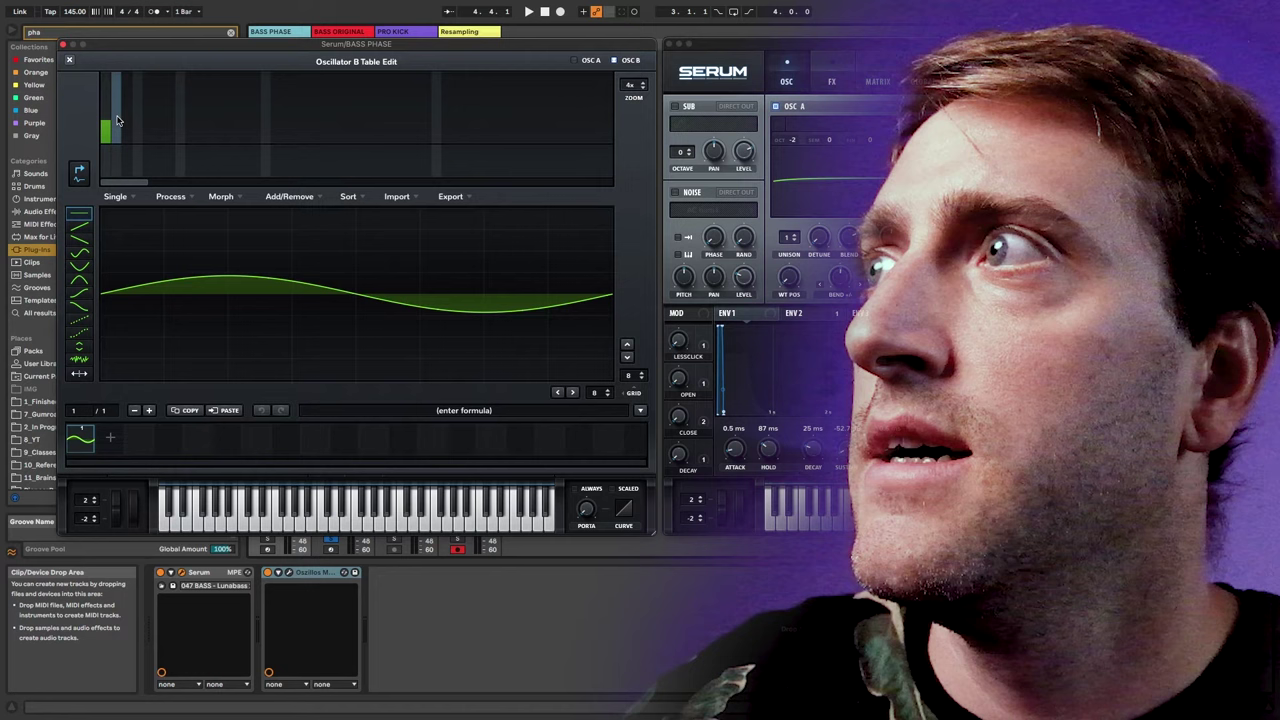
mouse_move(116, 120)
mouse_down()
mouse_move(118, 68)
mouse_move(118, 95)
mouse_up()
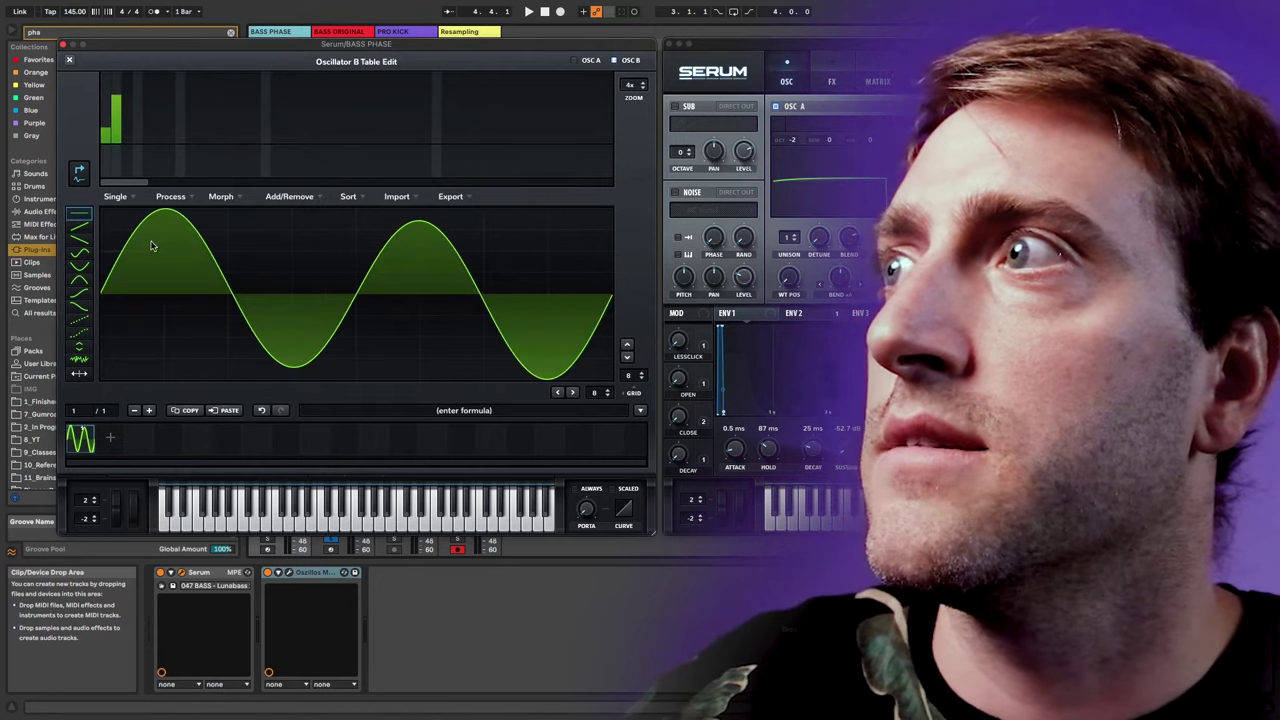
click(116, 172)
drag(116, 172, 116, 177)
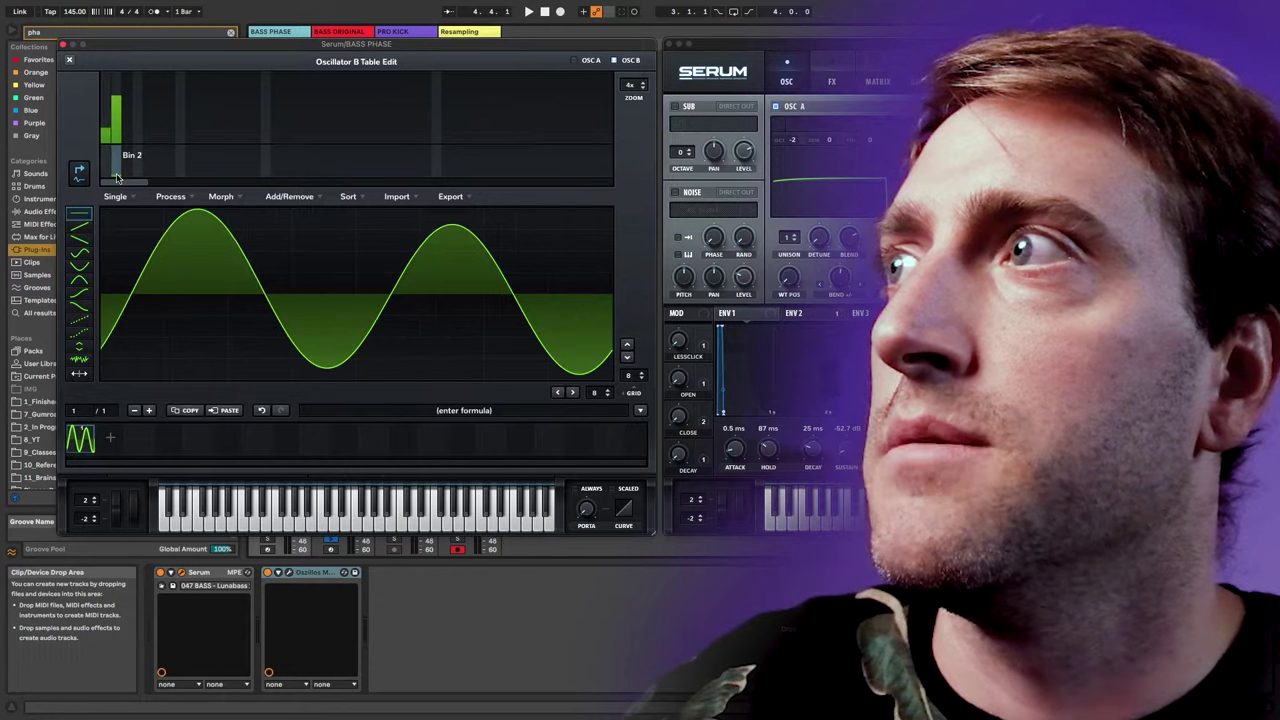
drag(116, 95, 116, 145)
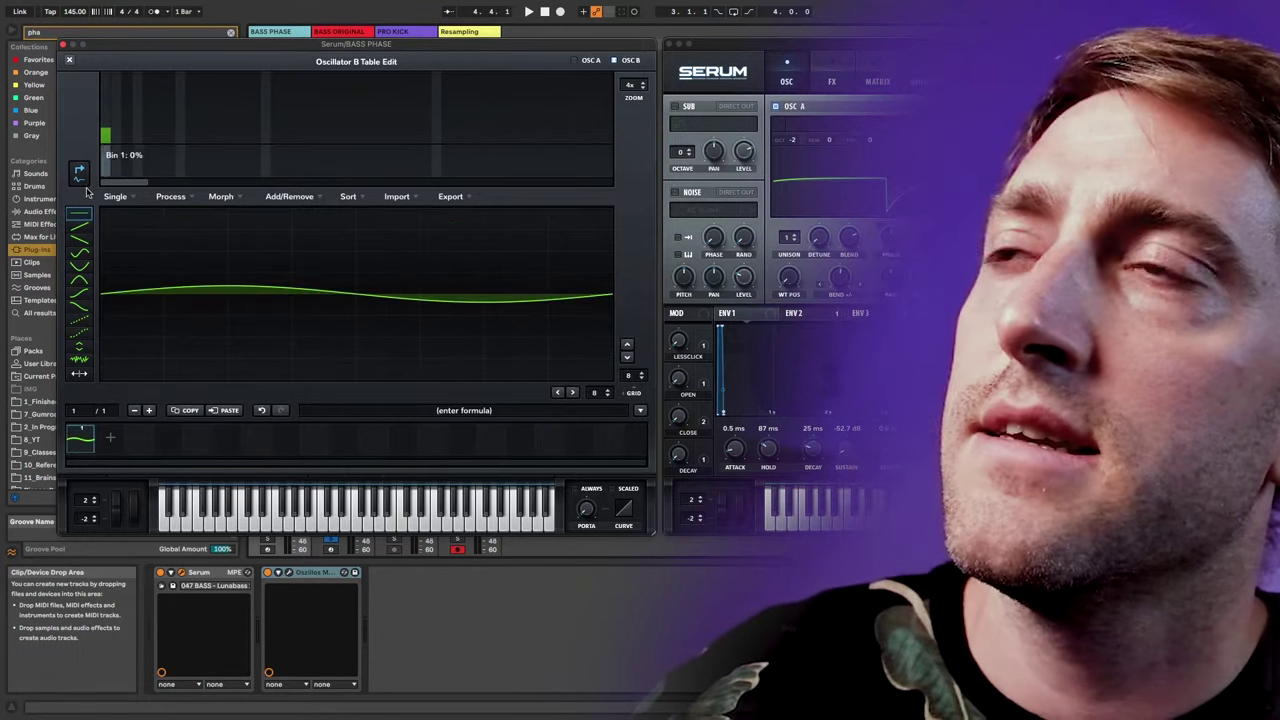
click(111, 125)
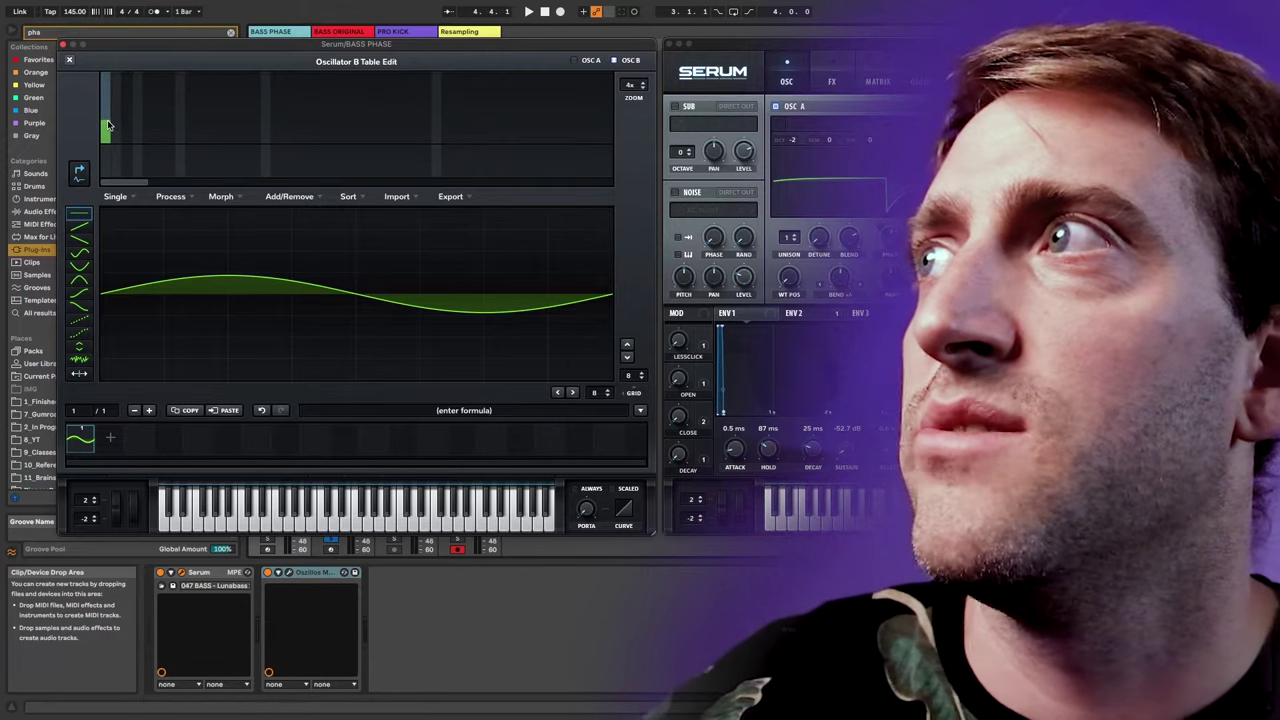
click(69, 60)
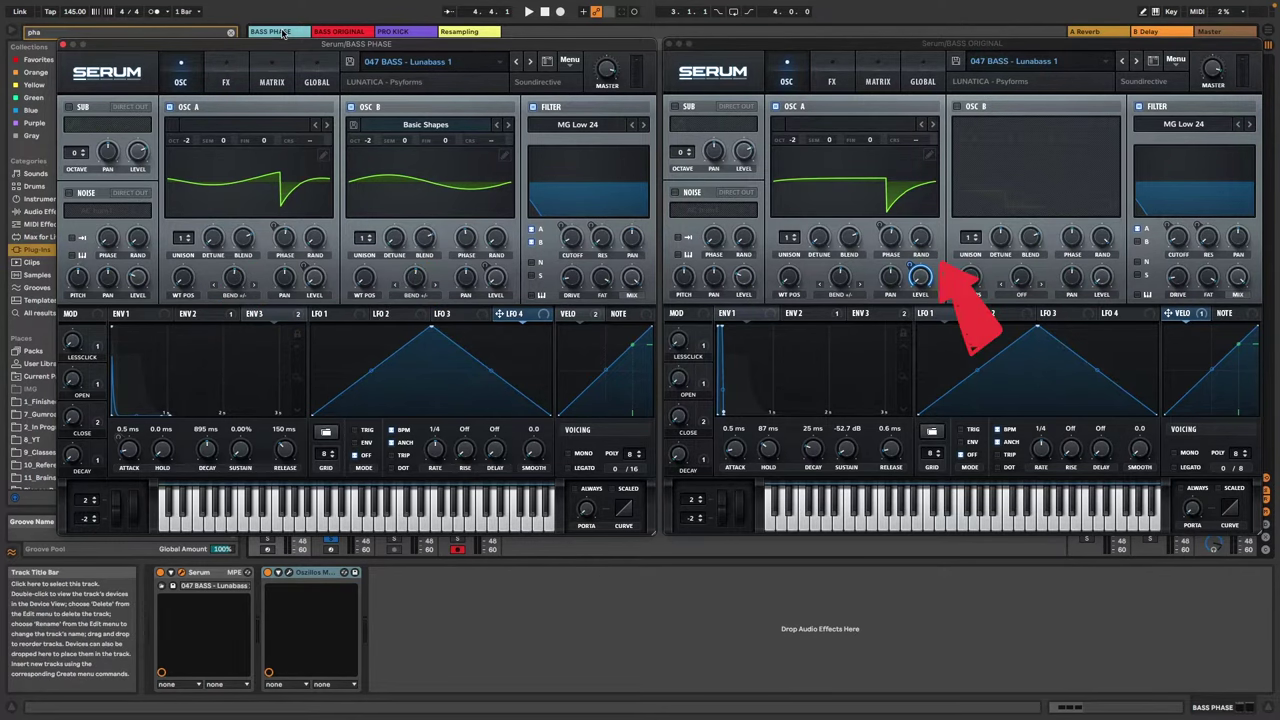
Reopen the Oszillos Mega Scope plug-in window from its device
click(280, 572)
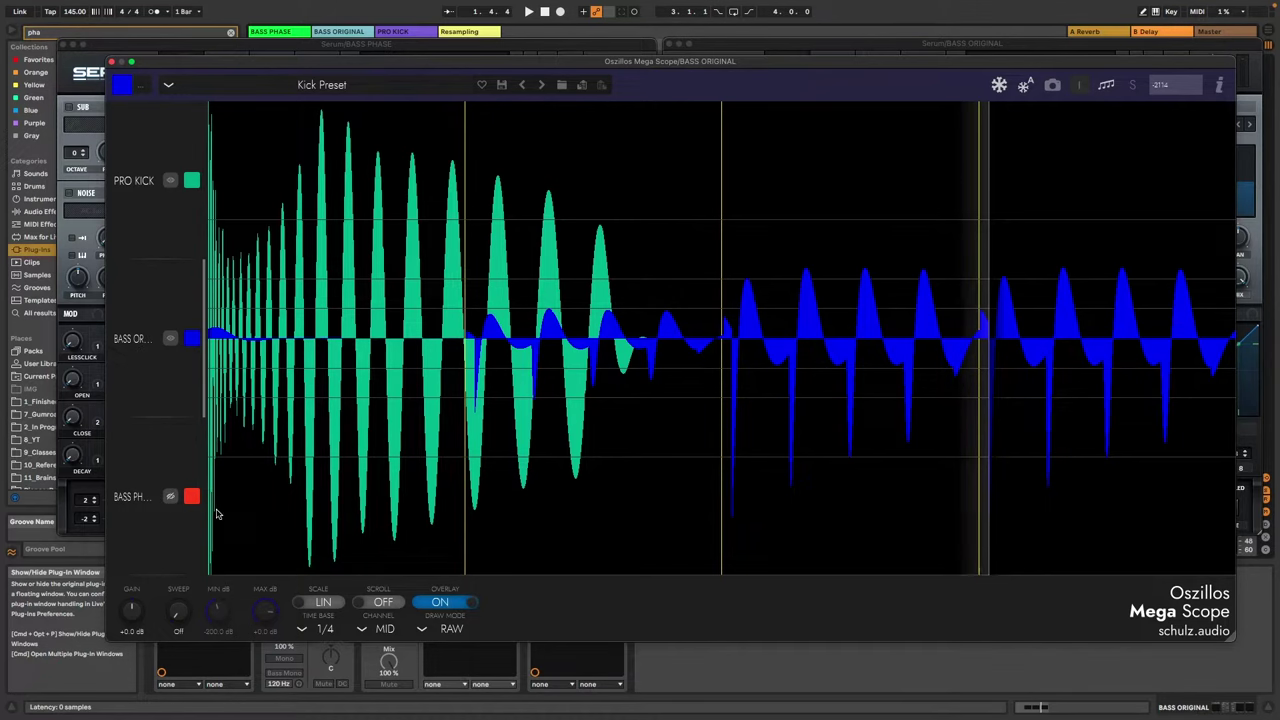
Turn on the BASS PHASE lane's eye toggle so its waveform plots against the kick
click(171, 497)
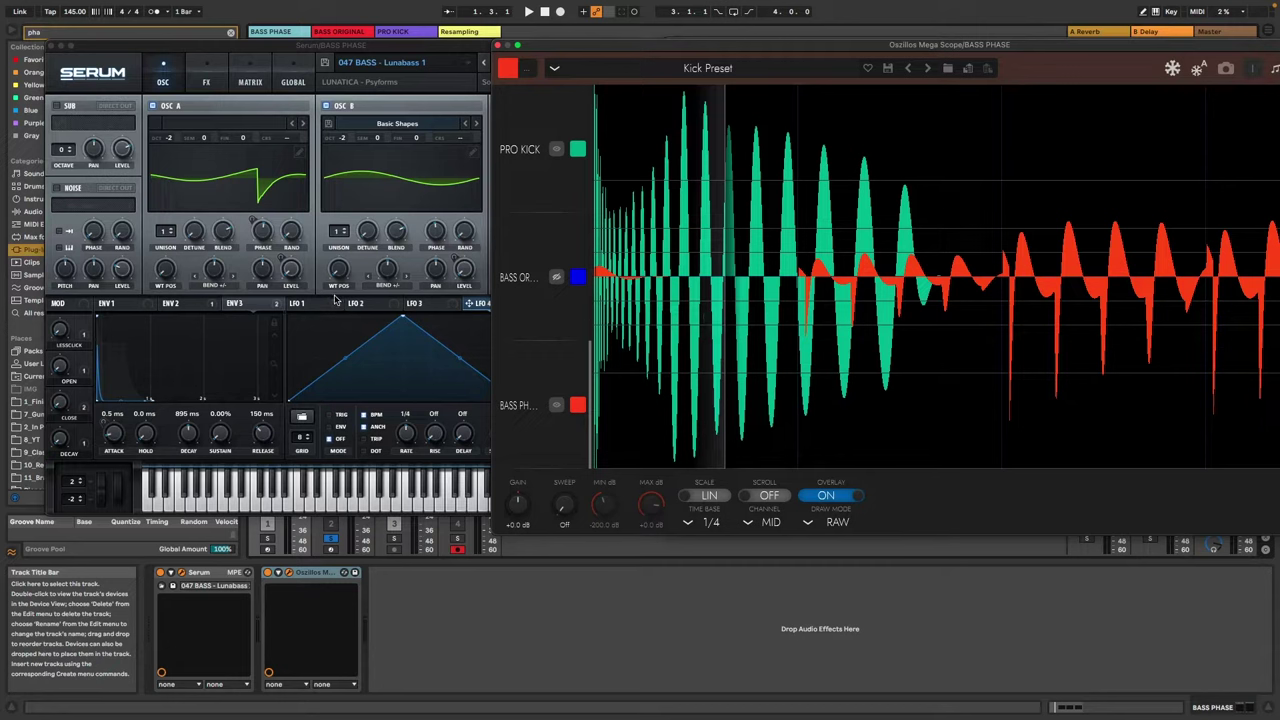
Start the loop and set the BASS PHASE Serum's OSC B phase to 43 degrees
click(435, 233)
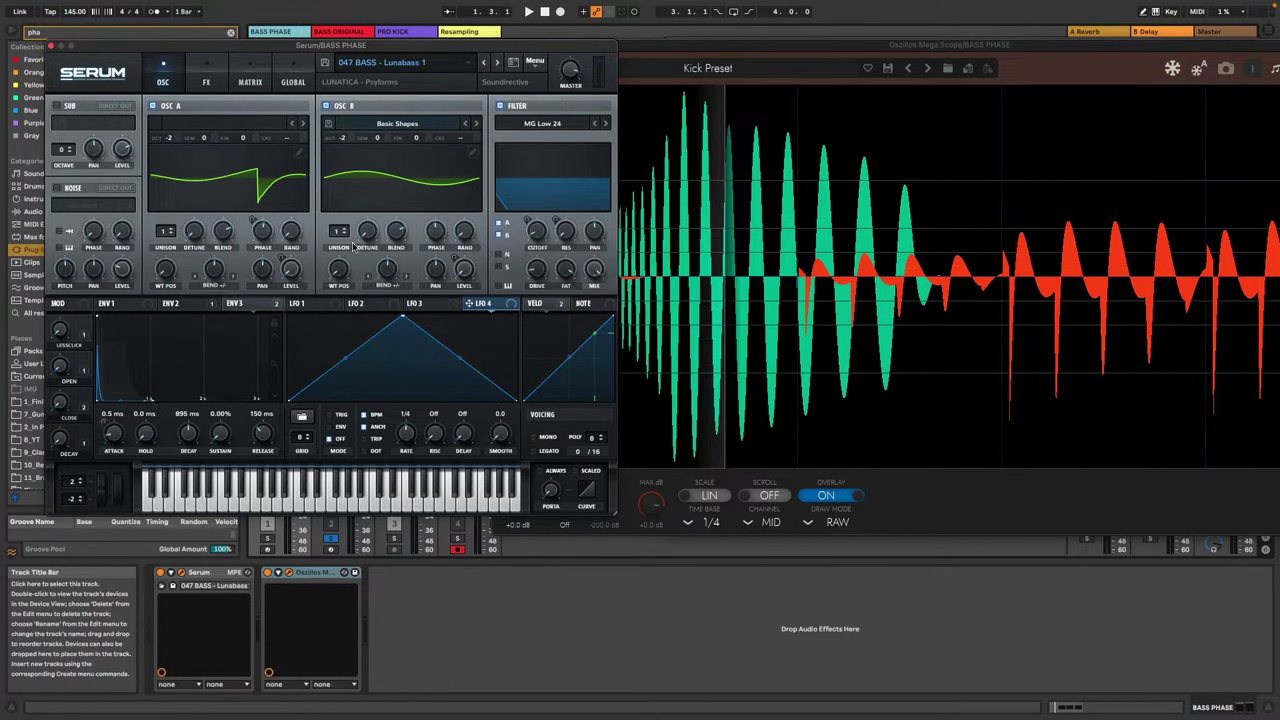
key(space)
mouse_move(445, 232)
mouse_down()
mouse_move(443, 287)
mouse_move(472, 145)
mouse_move(465, 250)
mouse_move(469, 232)
mouse_up()
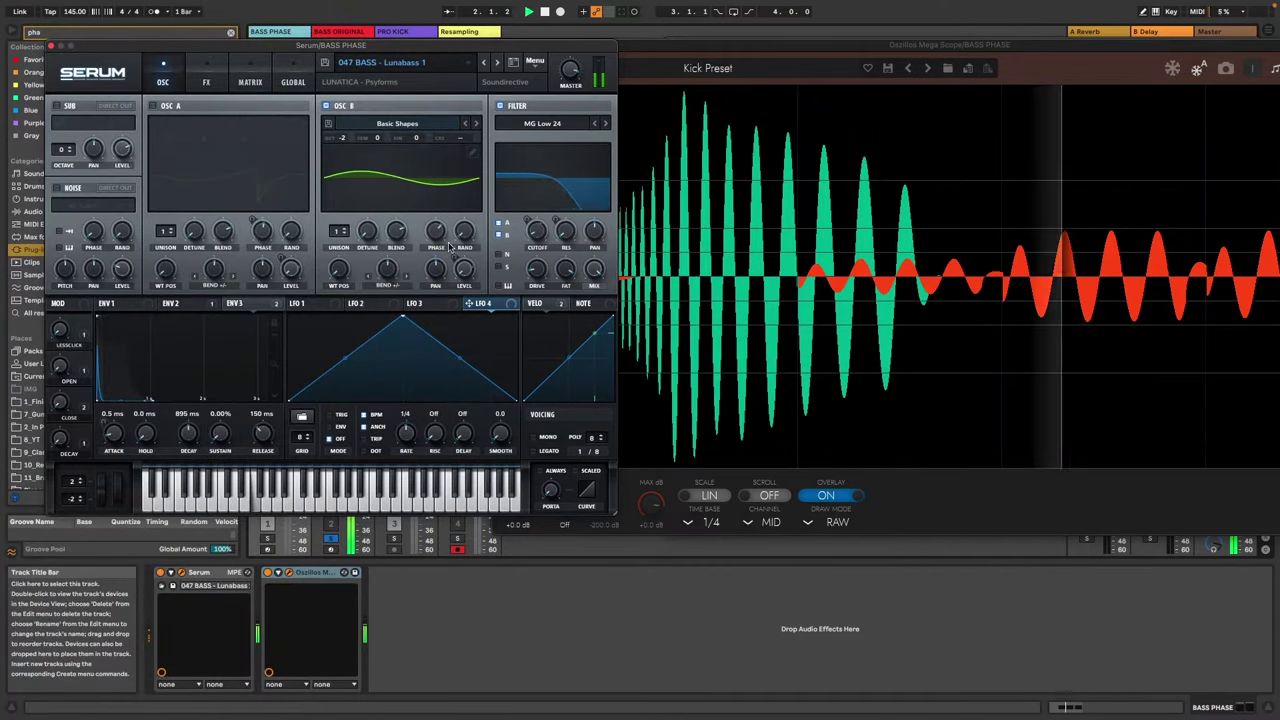
Leave OSC A switched off and settle OSC B's phase at about 192 degrees
mouse_move(437, 238)
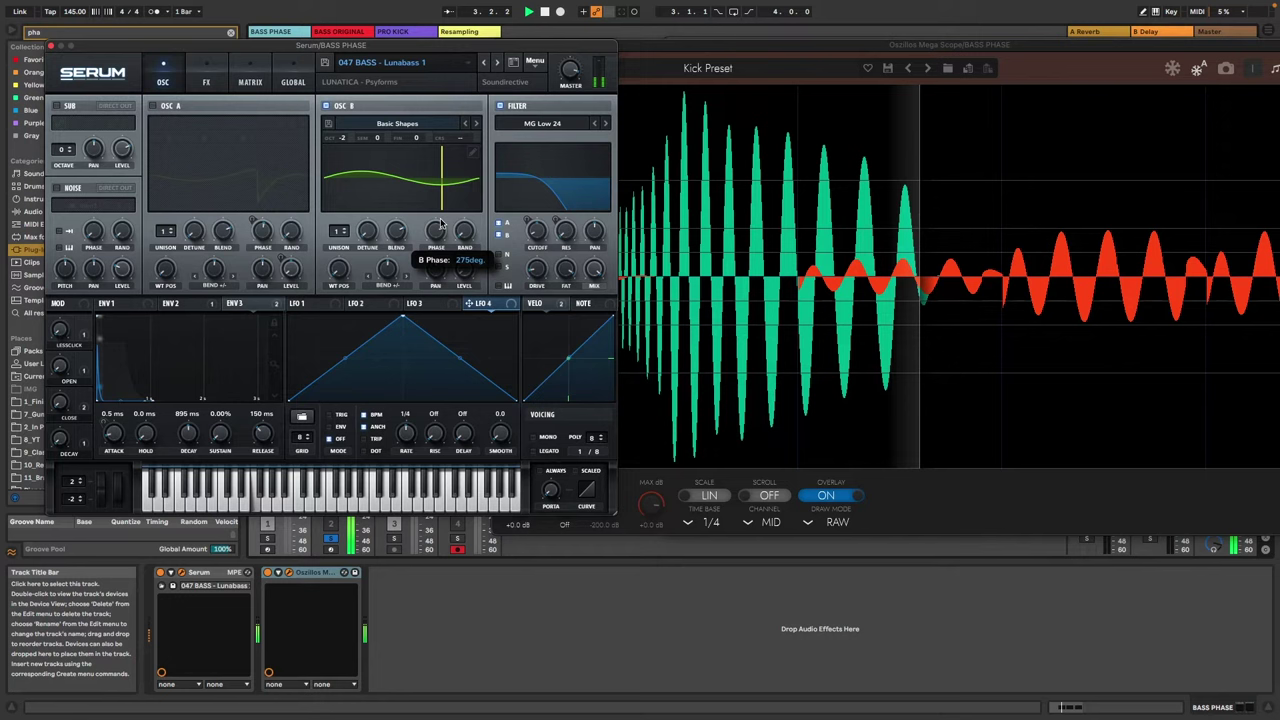
mouse_move(437, 238)
mouse_down()
mouse_move(437, 260)
mouse_move(445, 242)
mouse_up()
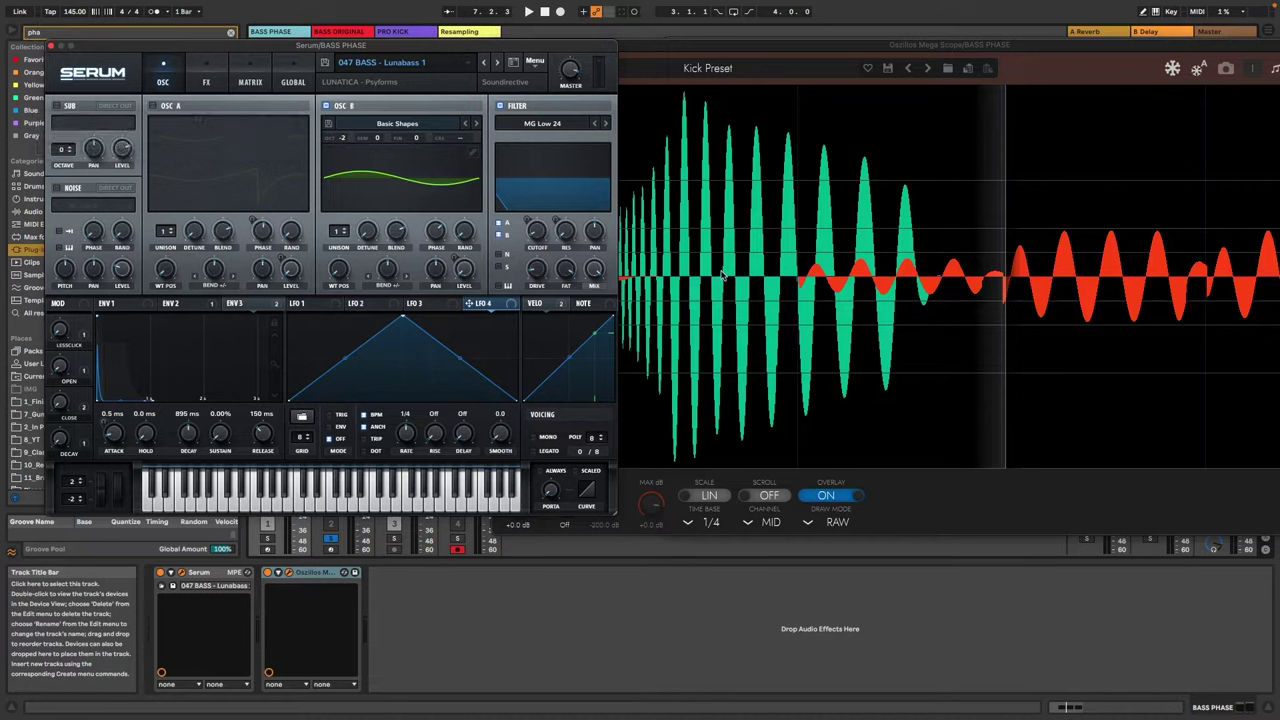
click(152, 106)
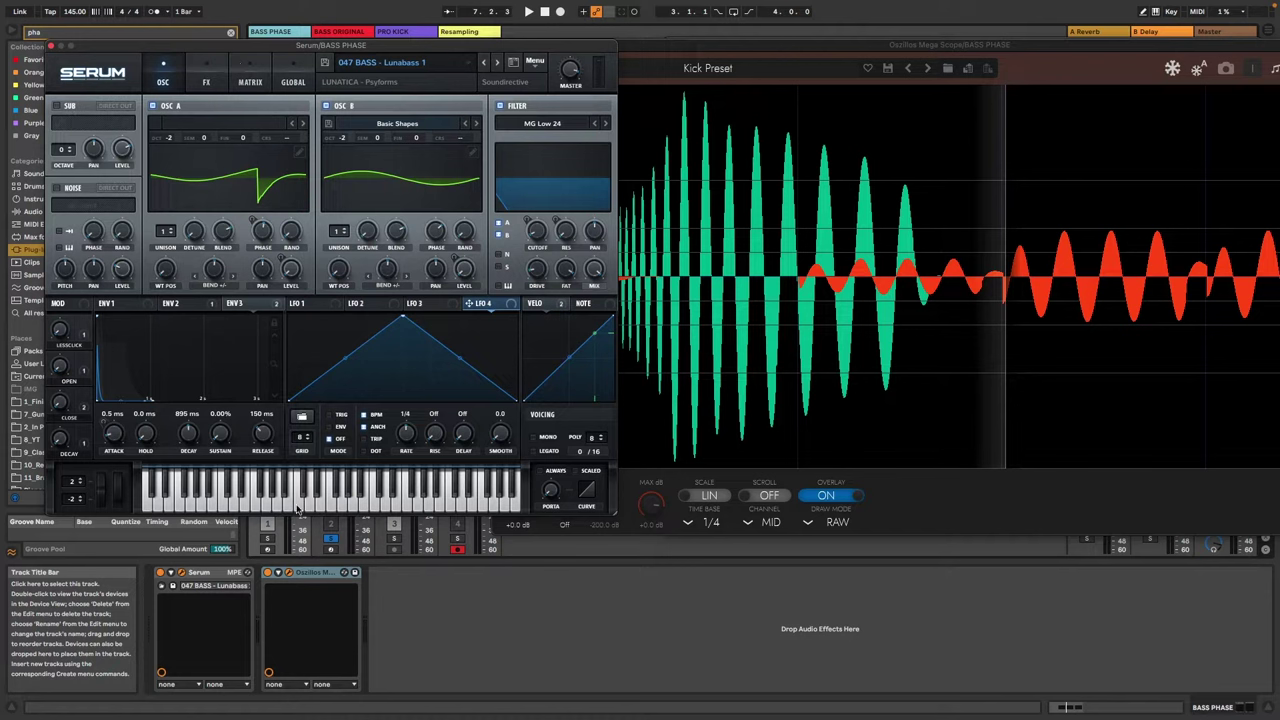
click(153, 108)
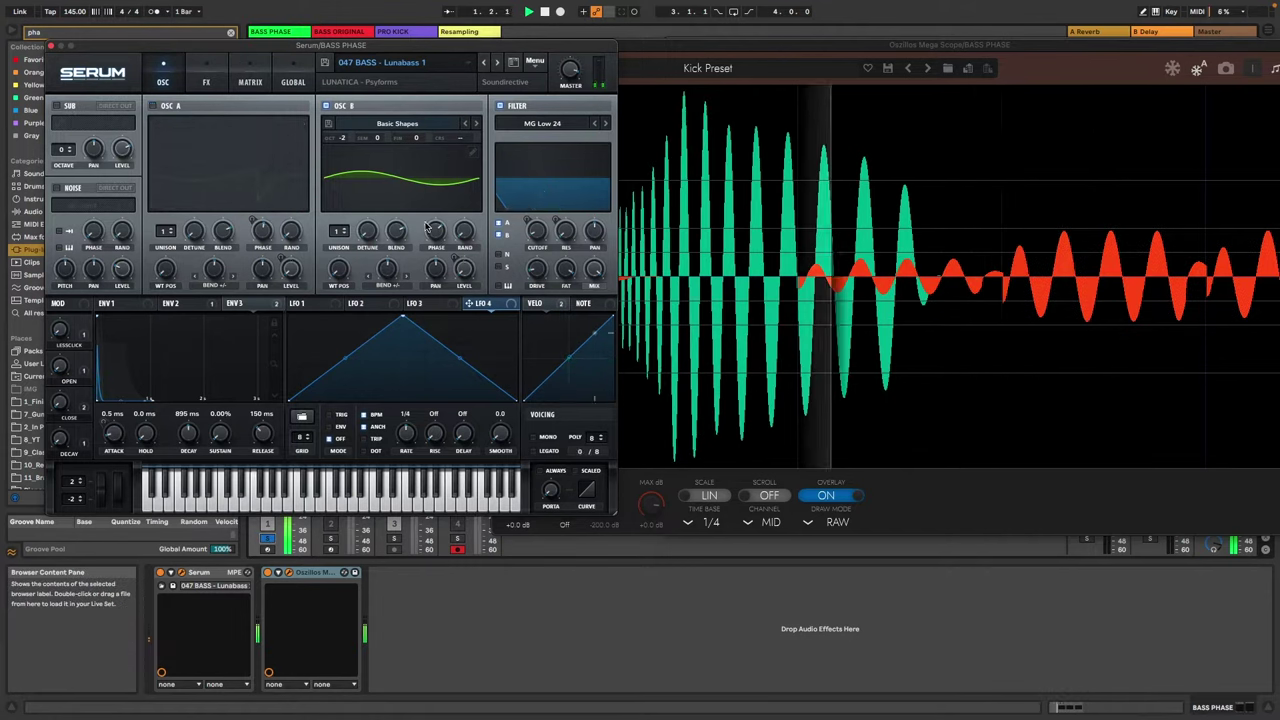
drag(437, 237, 442, 230)
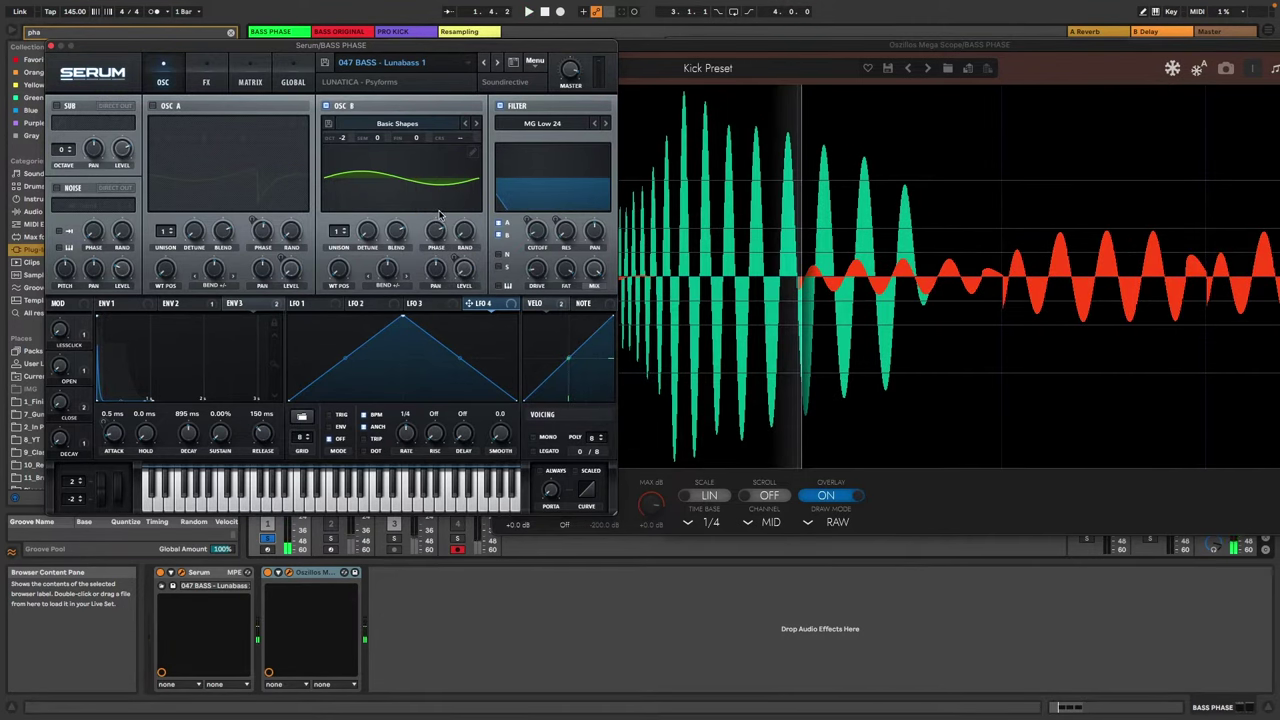
drag(437, 237, 432, 257)
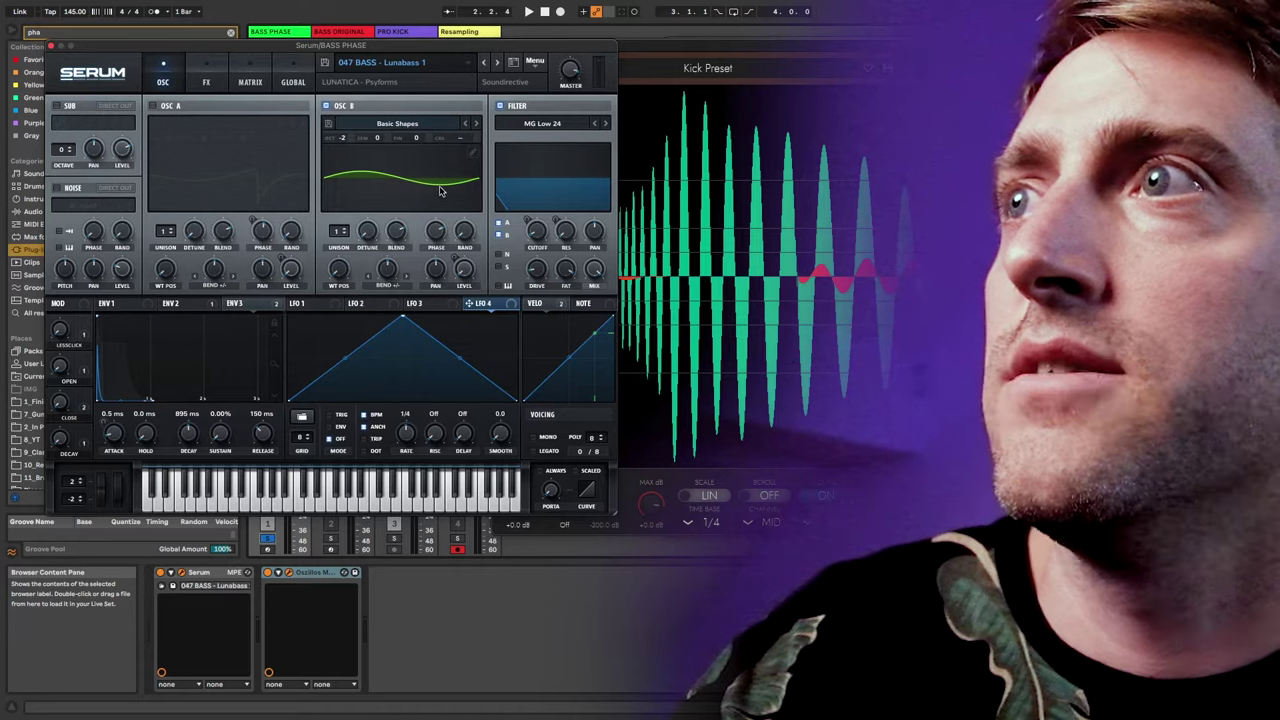
Check the ENV 1 and LFO 3 views, then assign velocity to modulate OSC B's level
click(113, 305)
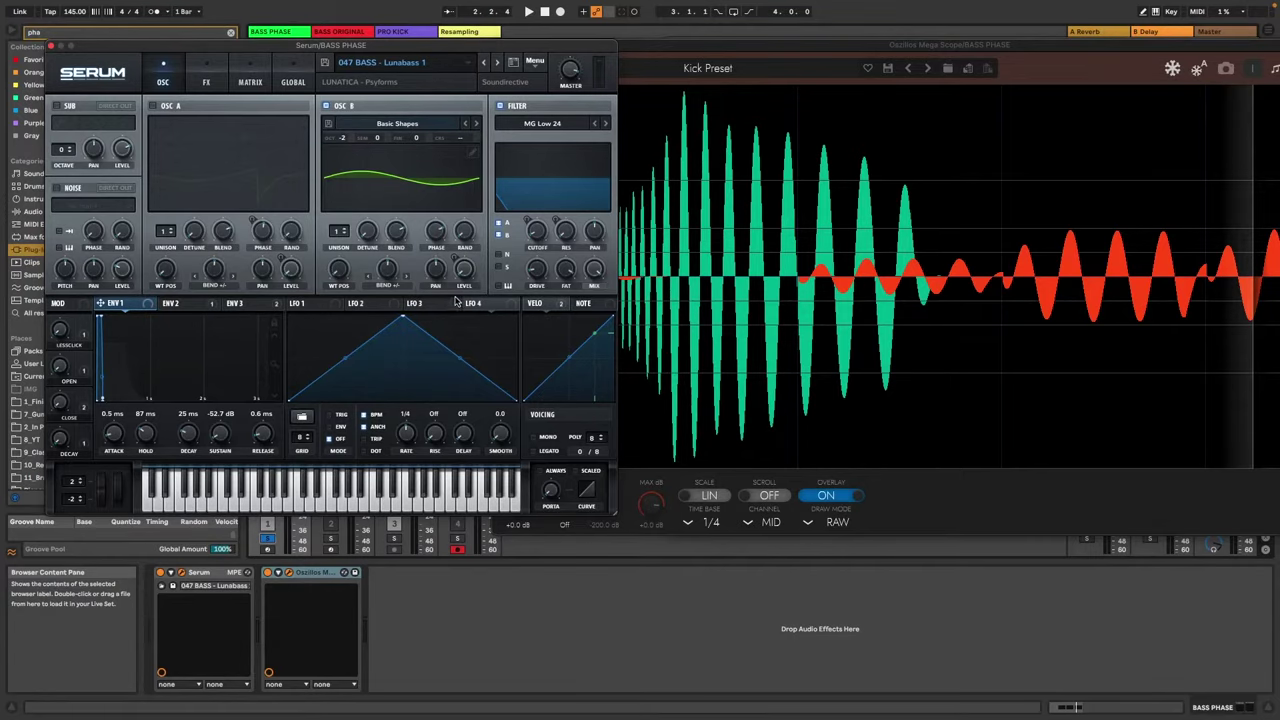
click(440, 305)
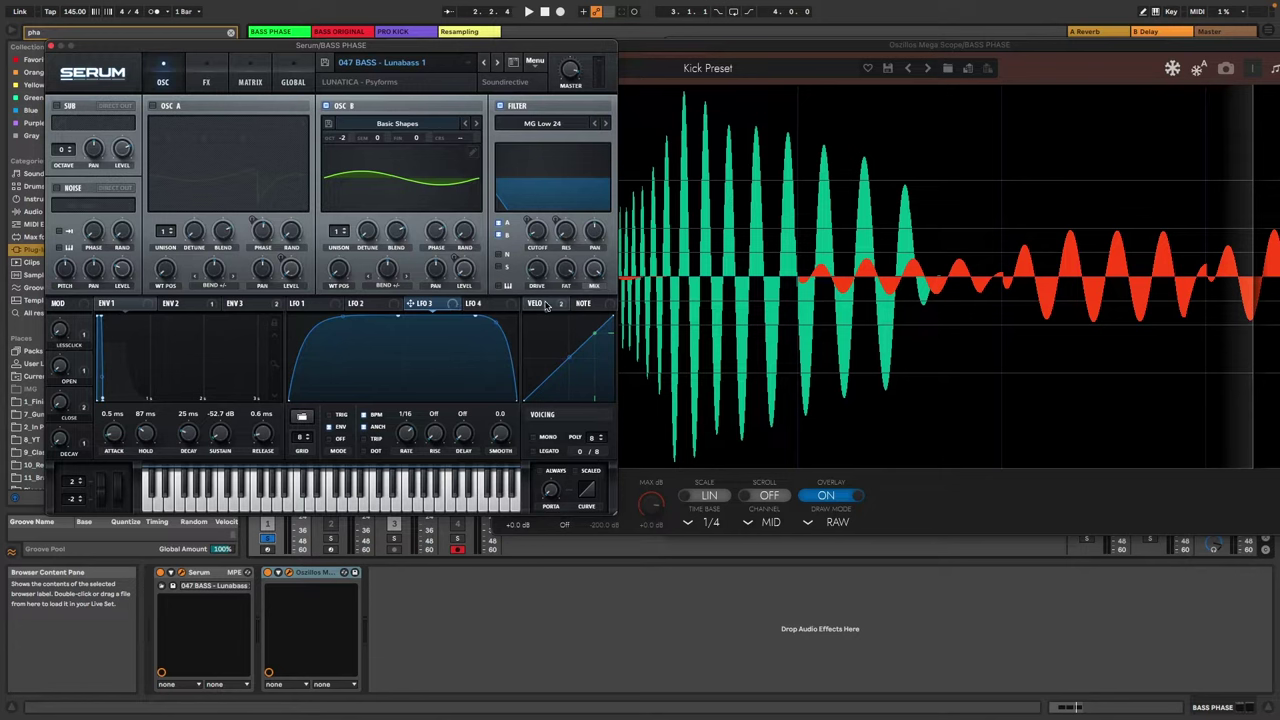
drag(530, 304, 474, 276)
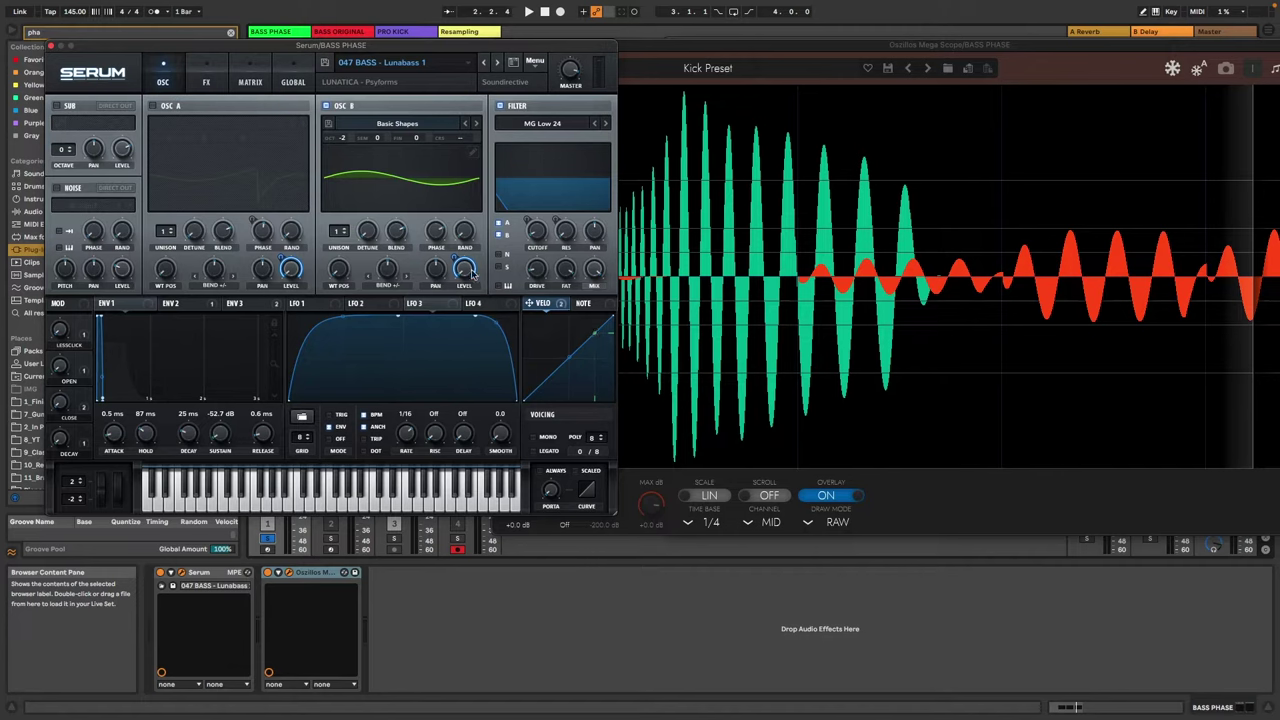
mouse_move(476, 271)
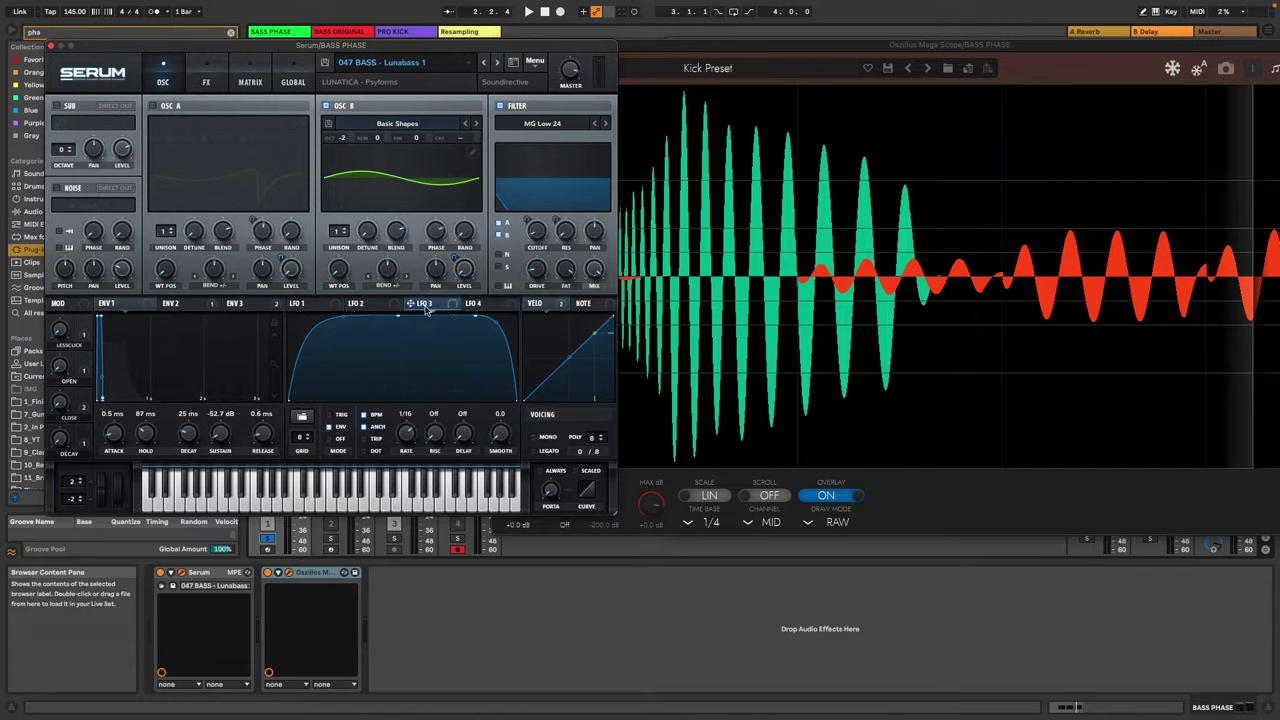
In the modulation matrix, assign LFO 3 as Aux Source on the Velo → B Vol row
click(248, 82)
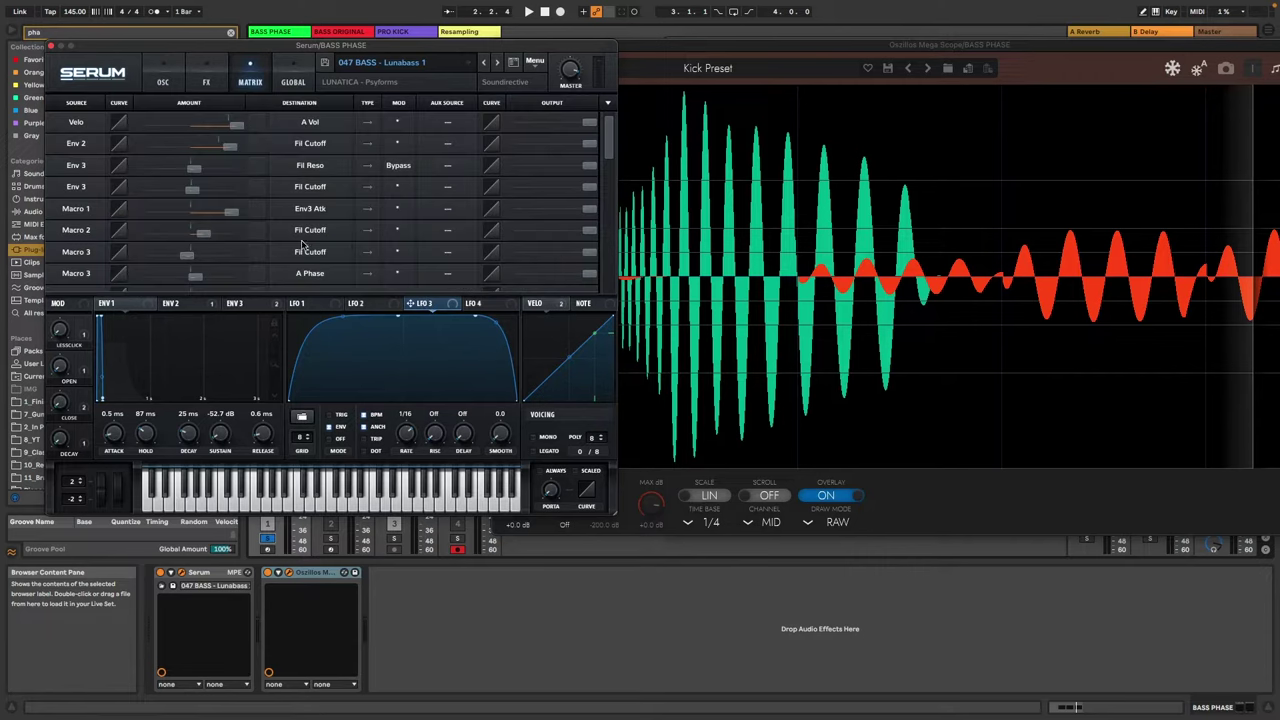
scroll(221, 247, down, 3)
scroll(221, 247, up, 3)
scroll(221, 247, down, 3)
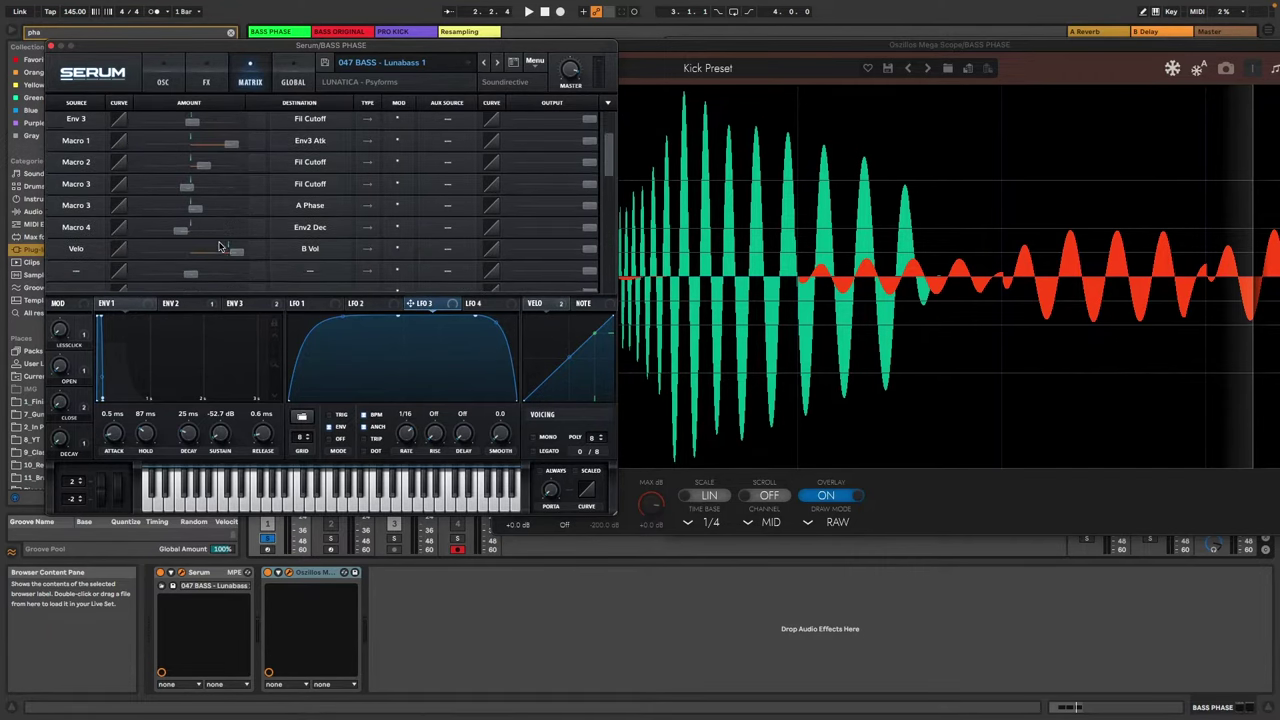
scroll(221, 247, down, 1)
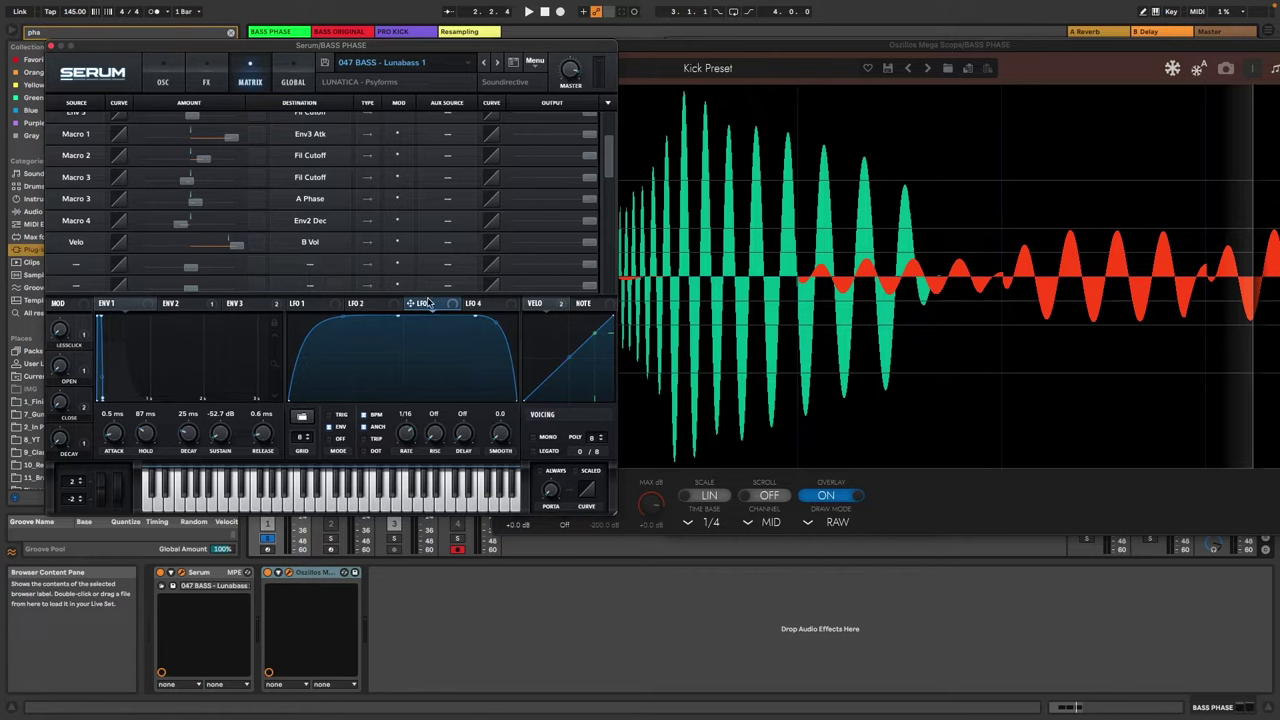
drag(427, 303, 449, 247)
Play the loop and pull LFO 3's curve point up for a steep early rise
click(163, 75)
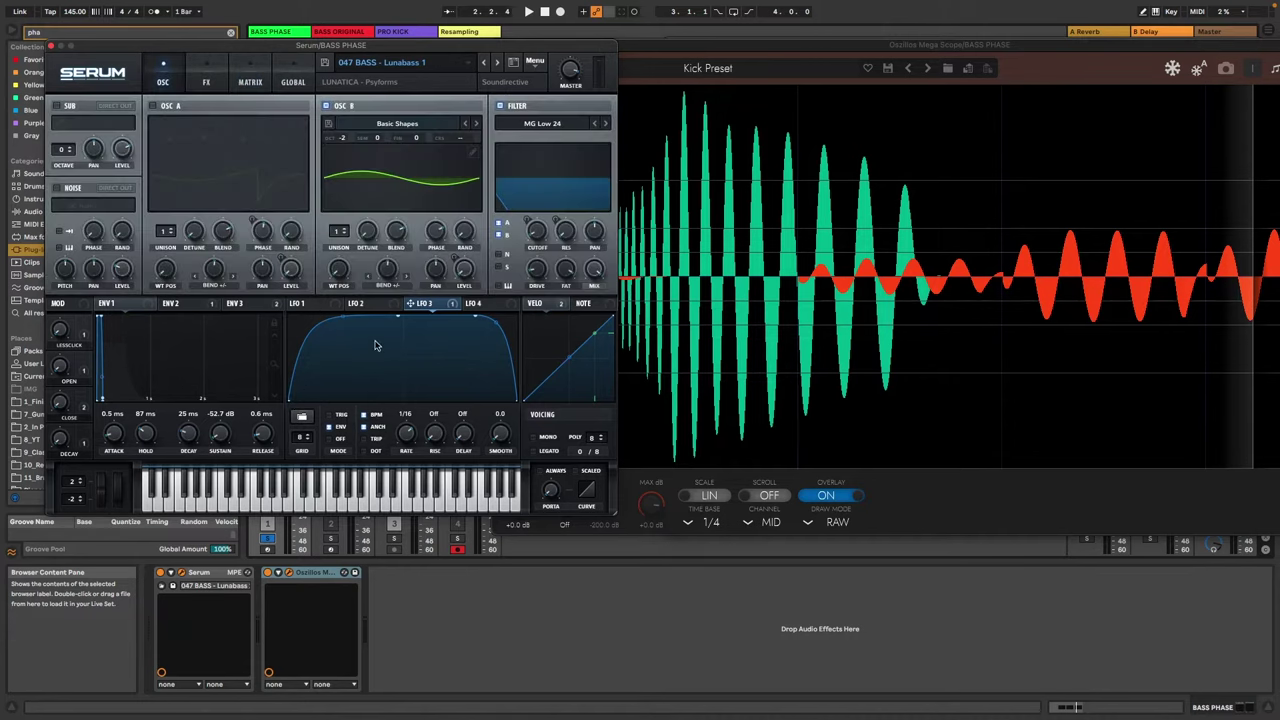
key(space)
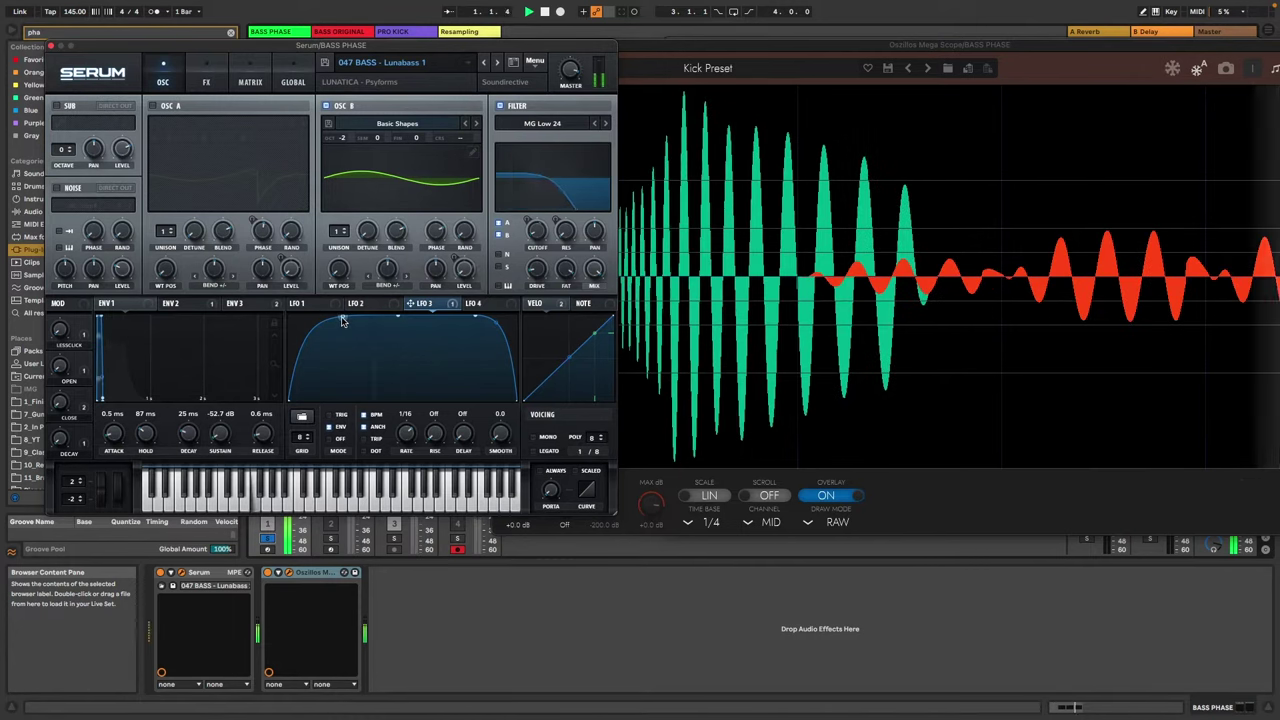
drag(356, 337, 352, 323)
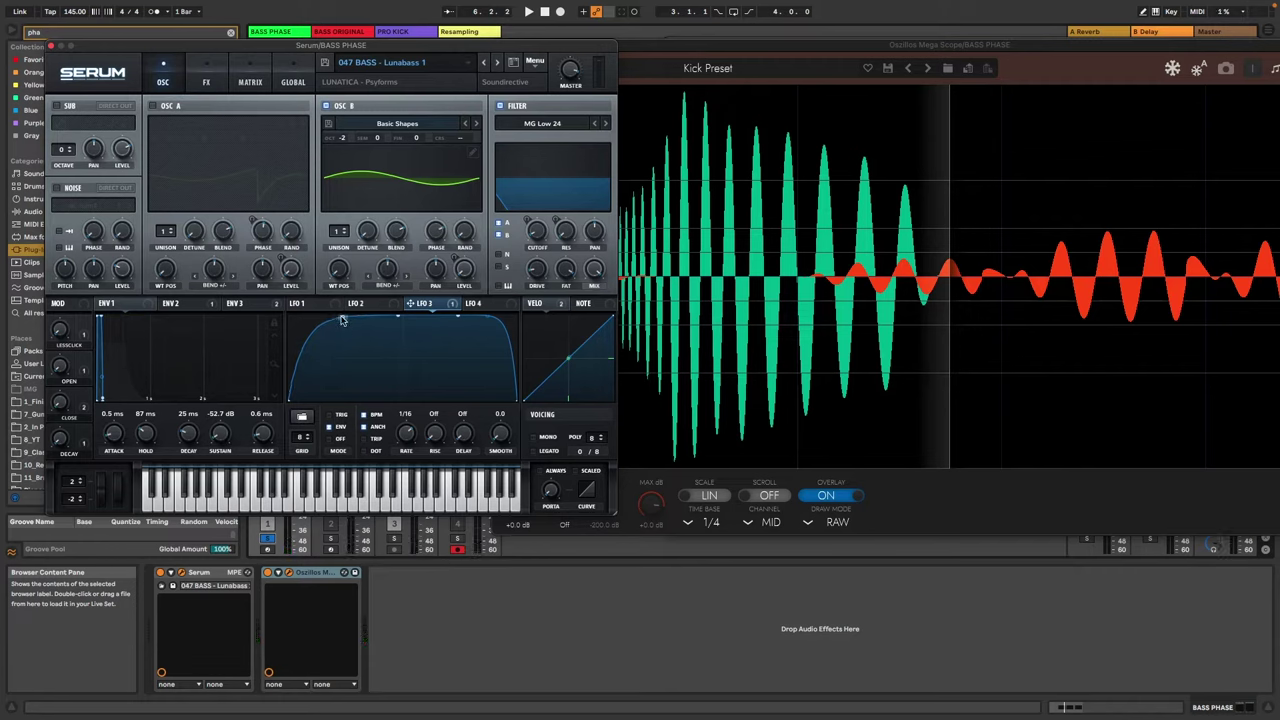
Re-enable OSC A and play the loop while comparing the ENV 3 and ENV 1 settings
click(153, 105)
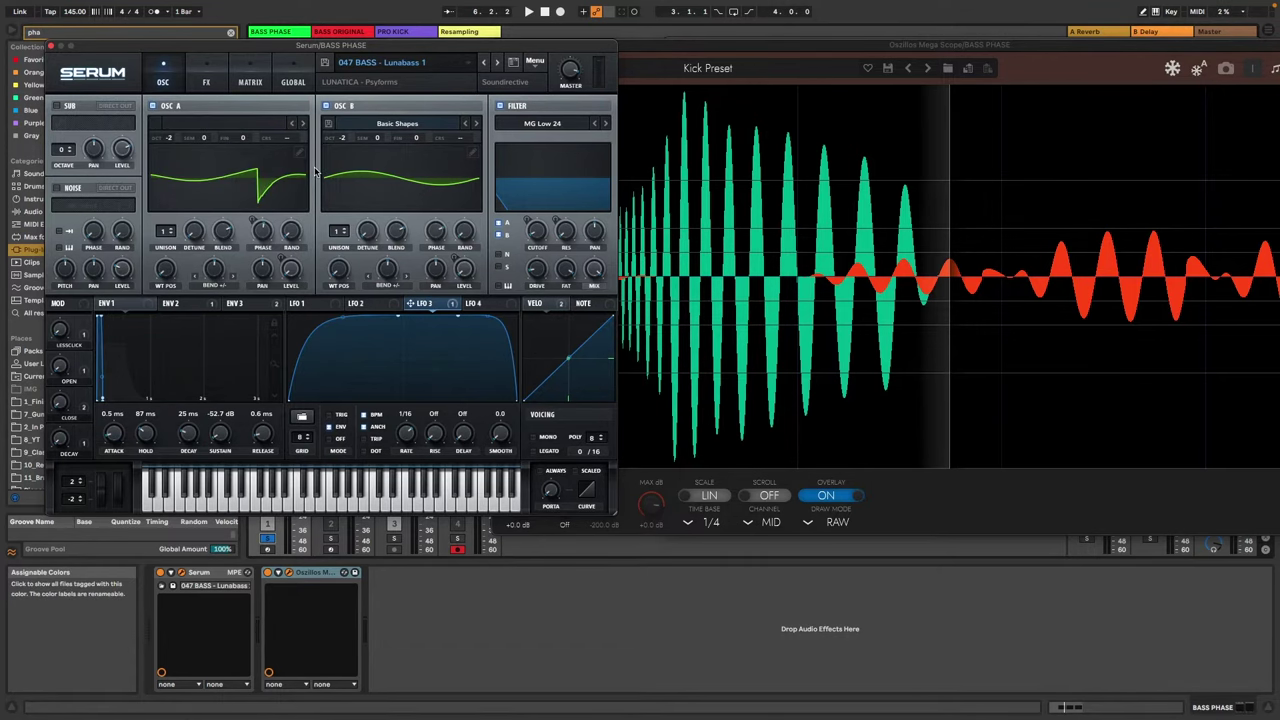
key(space)
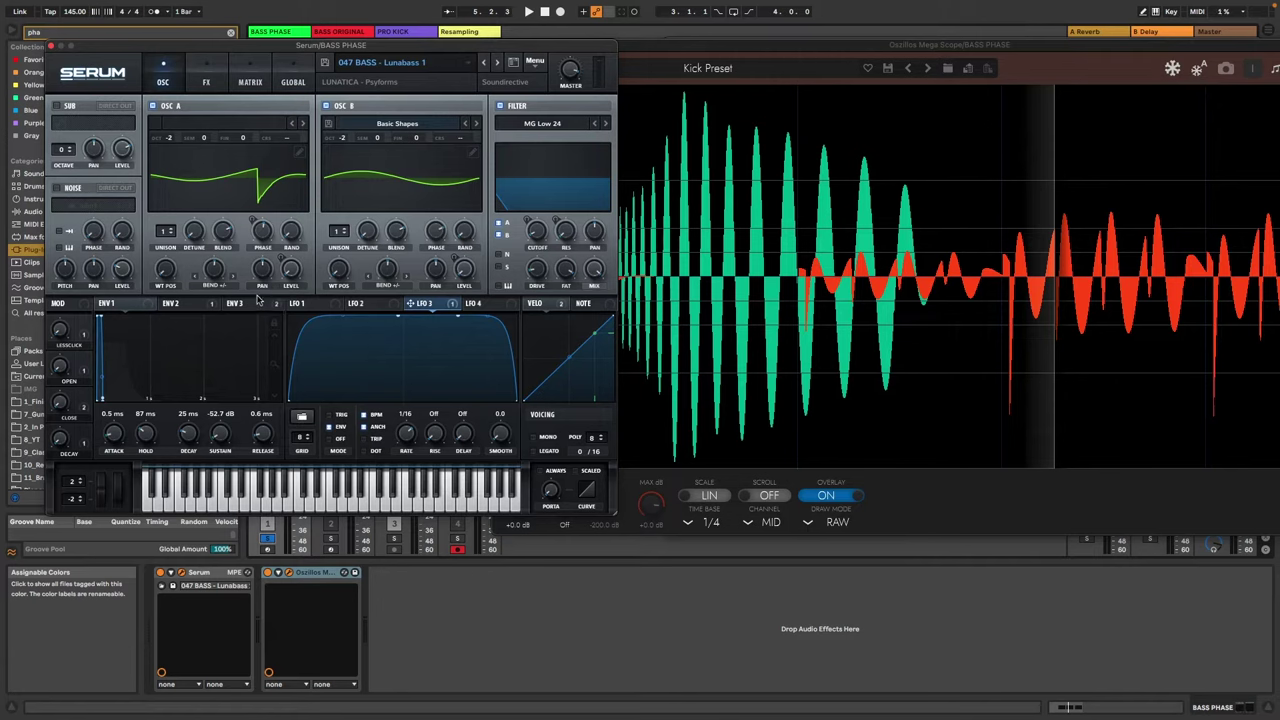
click(252, 304)
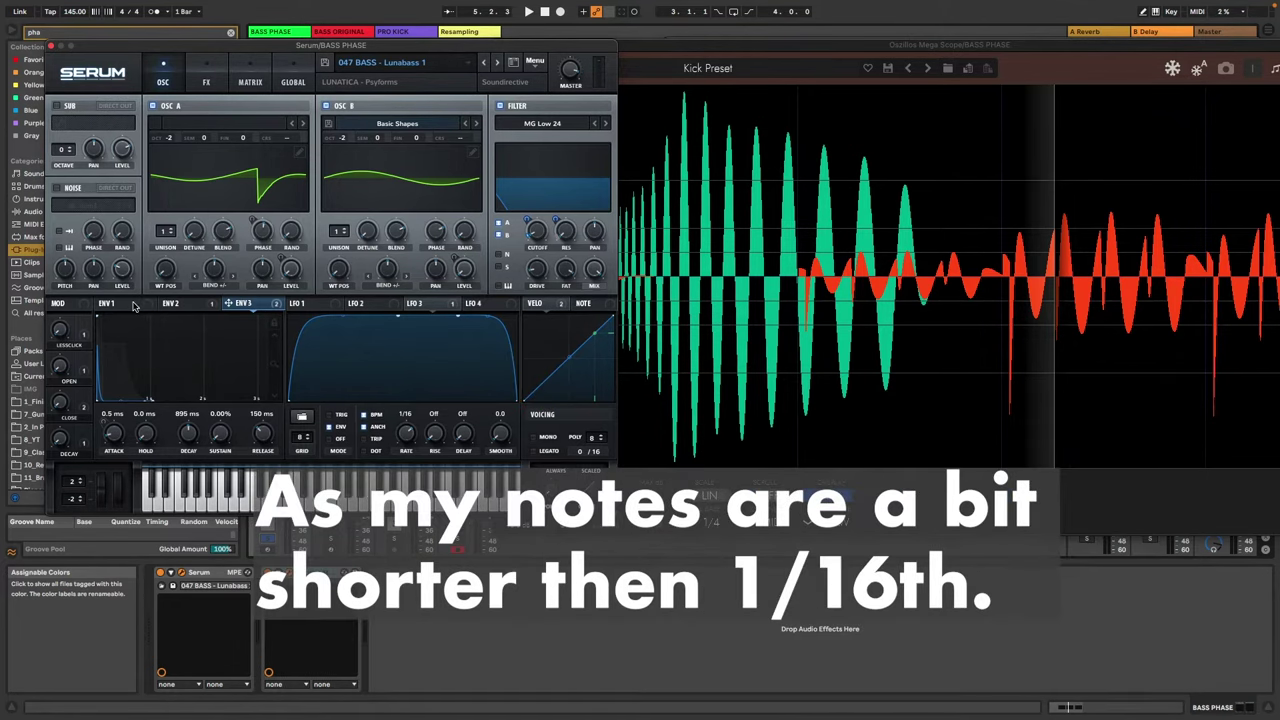
click(112, 303)
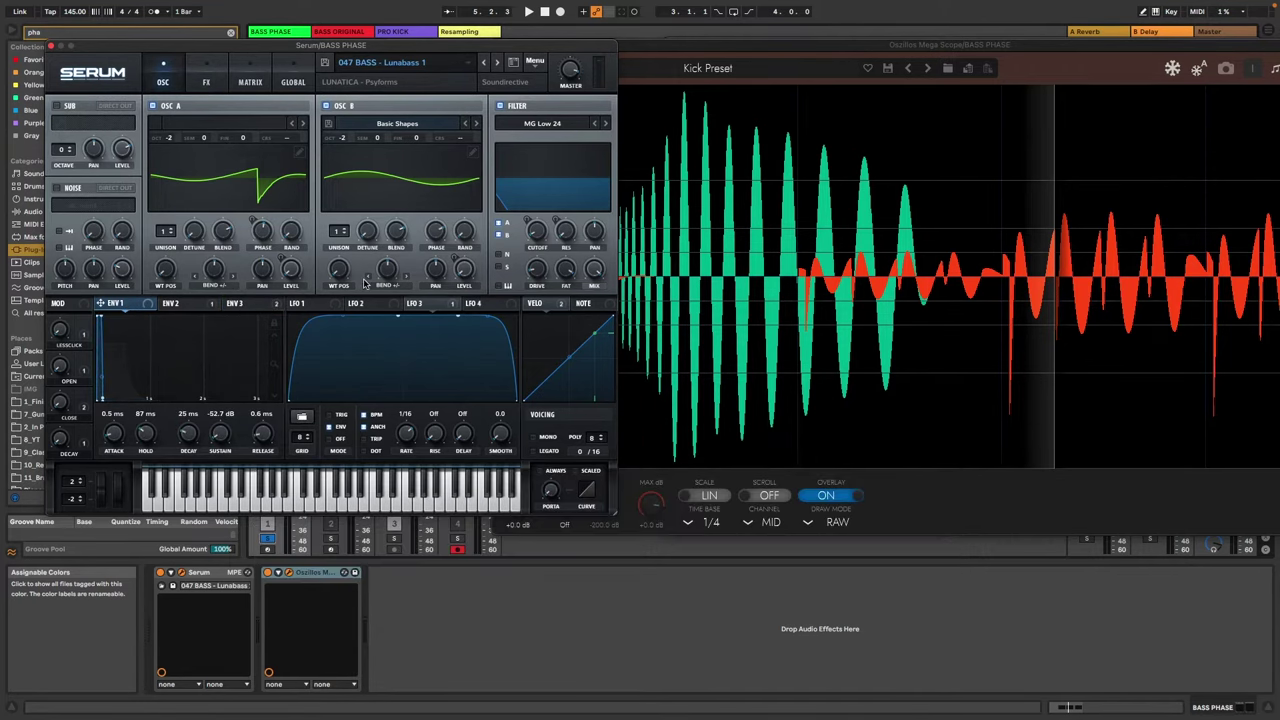
click(254, 305)
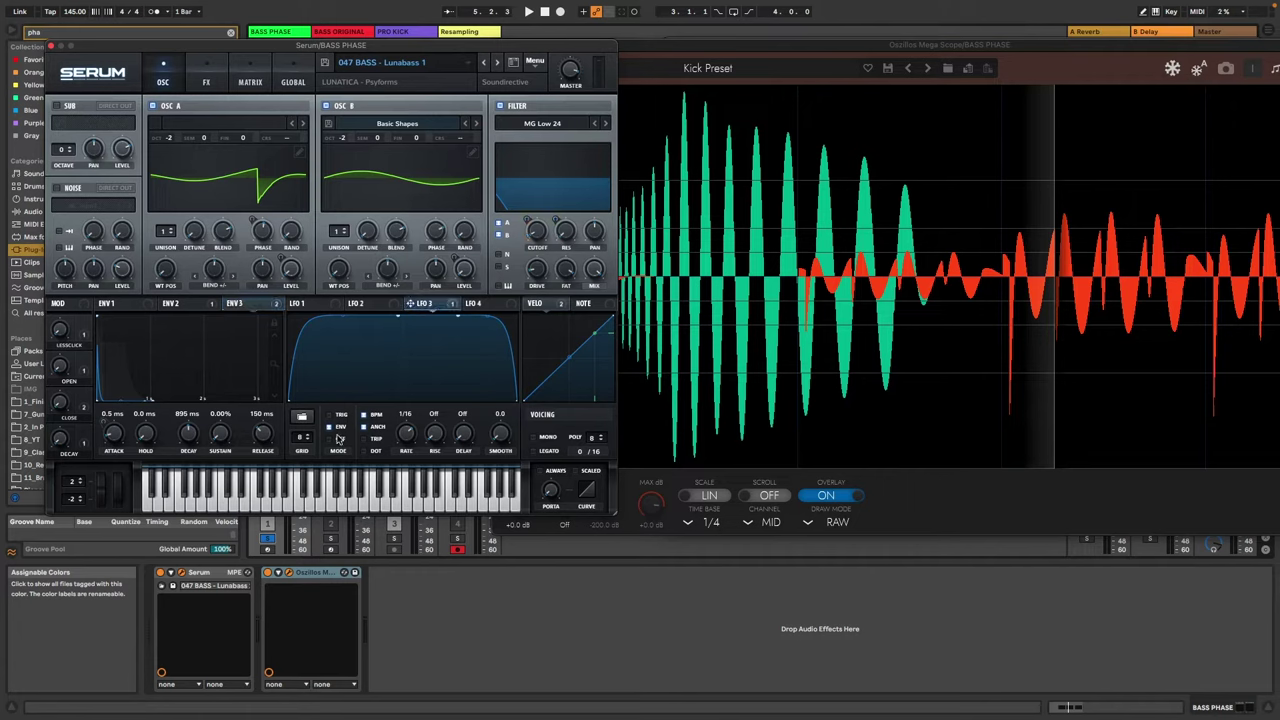
mouse_move(336, 430)
mouse_move(408, 425)
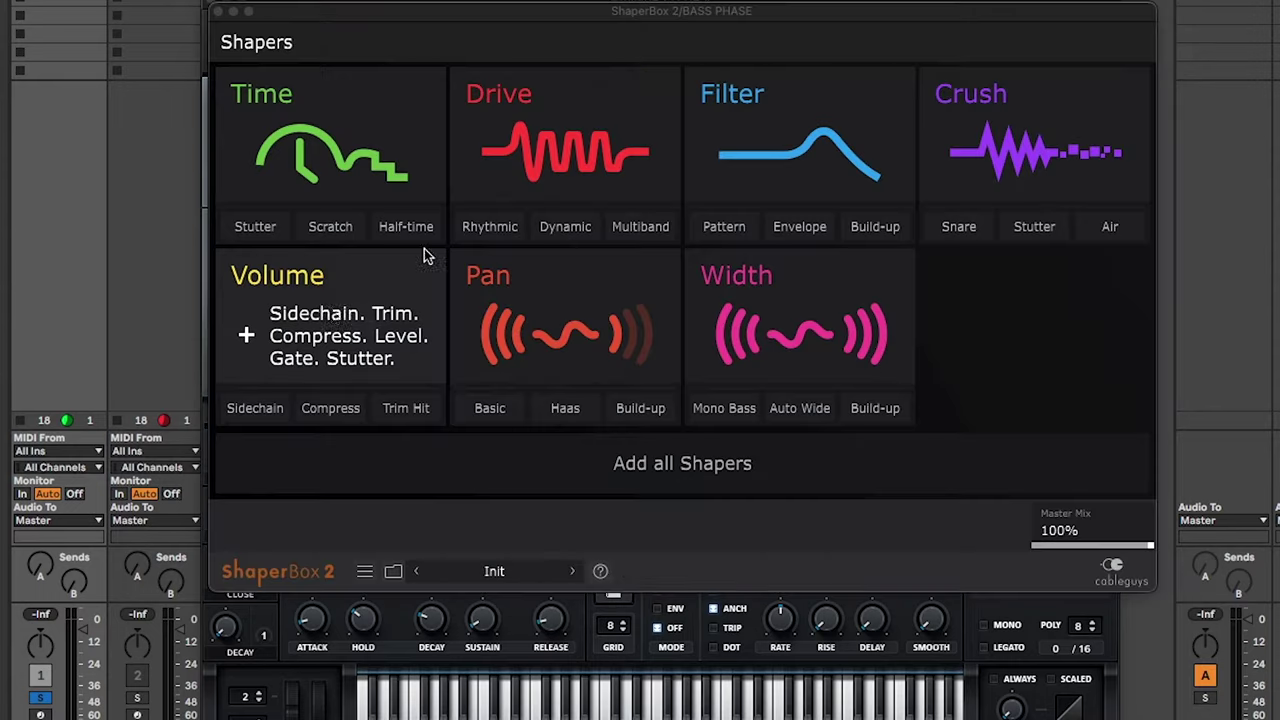
Add ShaperBox's Volume shaper, split a Low band at 86.1Hz, and apply a Sidechain preset curve
click(314, 320)
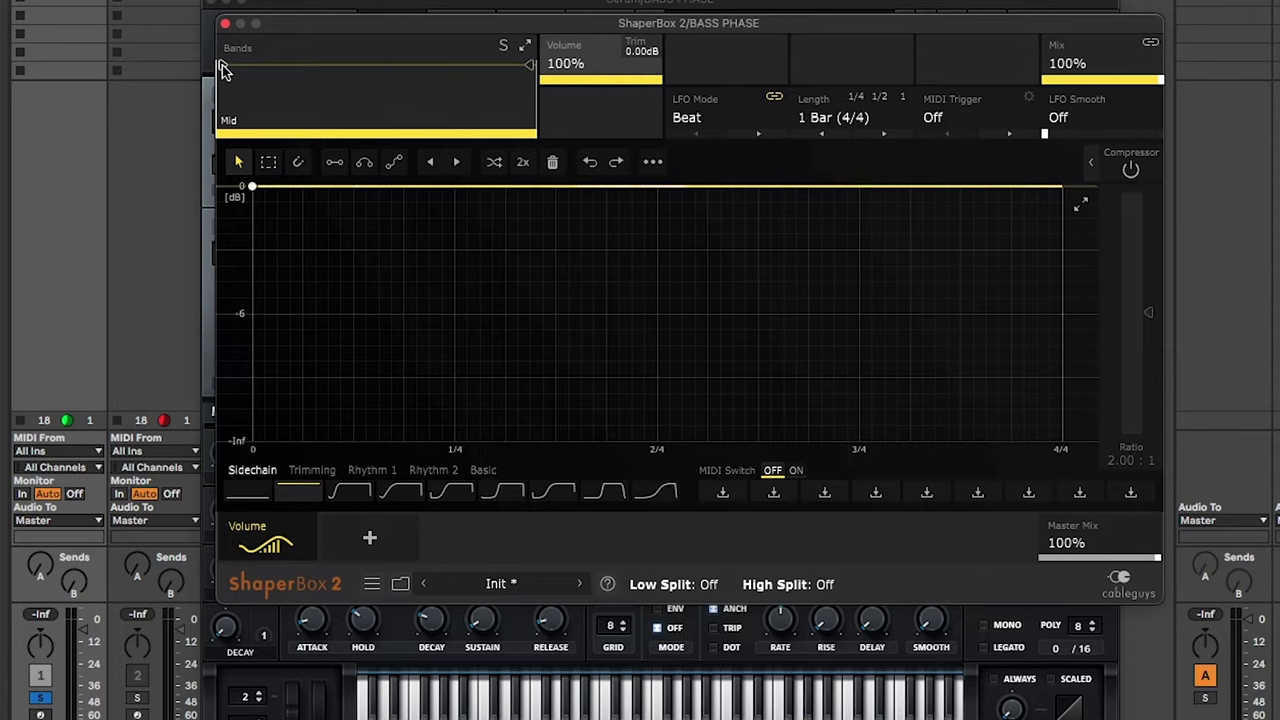
drag(222, 65, 283, 65)
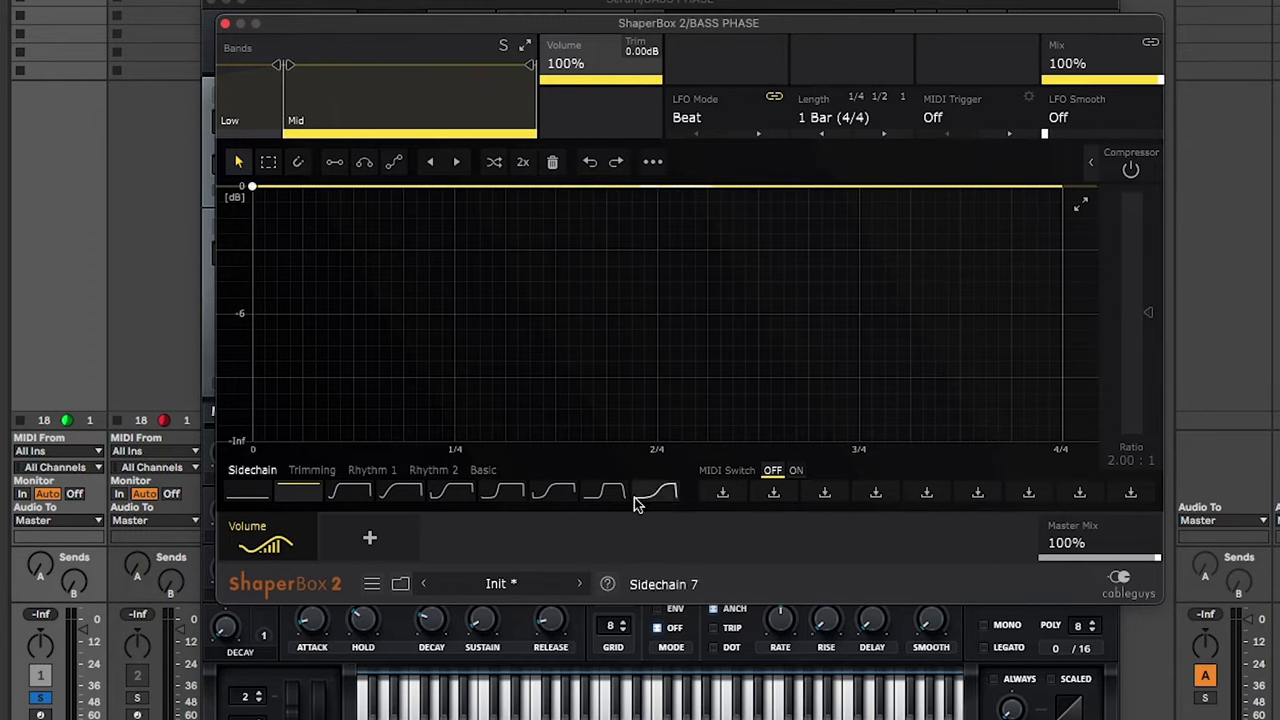
click(489, 496)
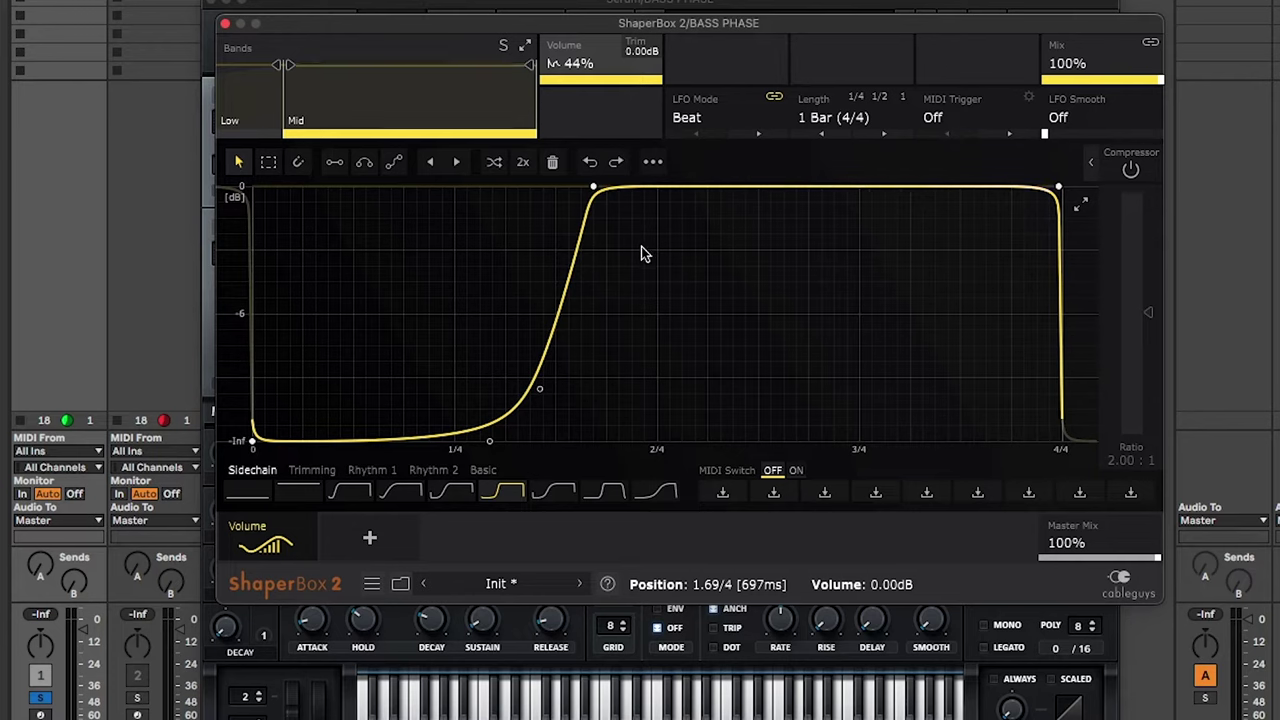
Set the ShaperBox length to 1/4, start a sharp rise at 2/16, slope the fall, then close
click(847, 117)
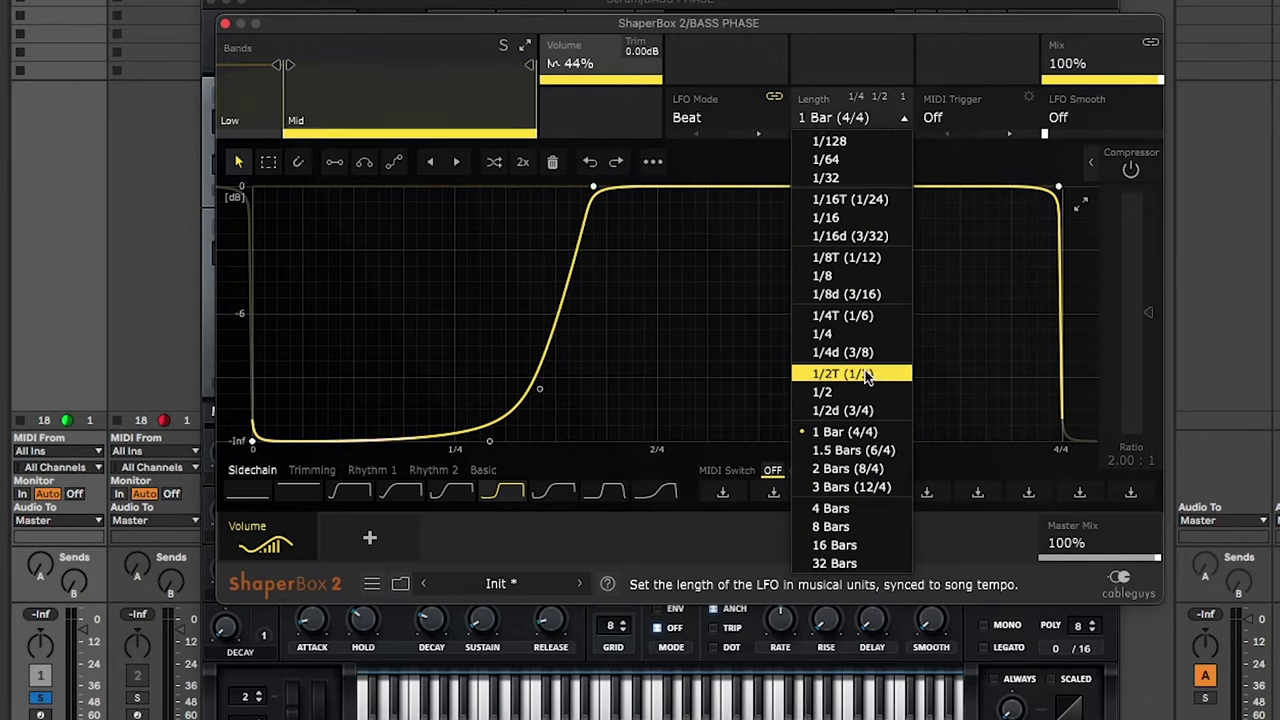
click(843, 344)
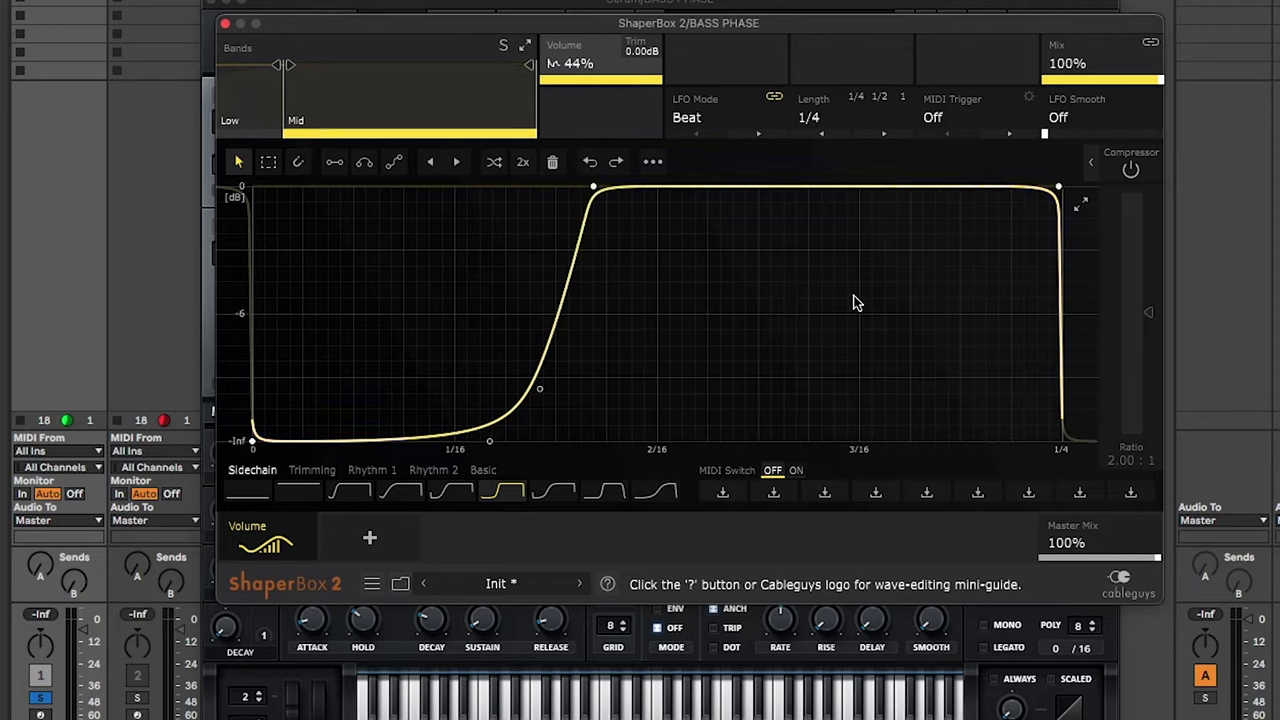
drag(530, 402, 591, 430)
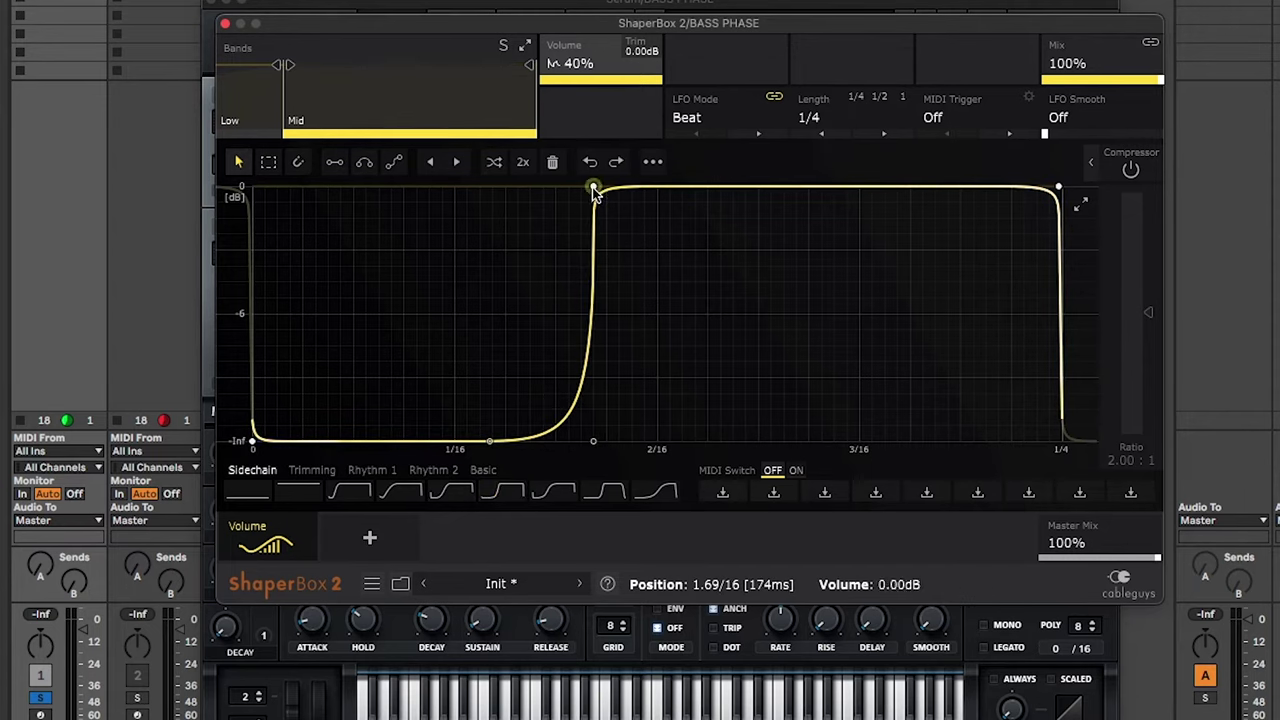
drag(594, 188, 660, 187)
drag(593, 442, 621, 441)
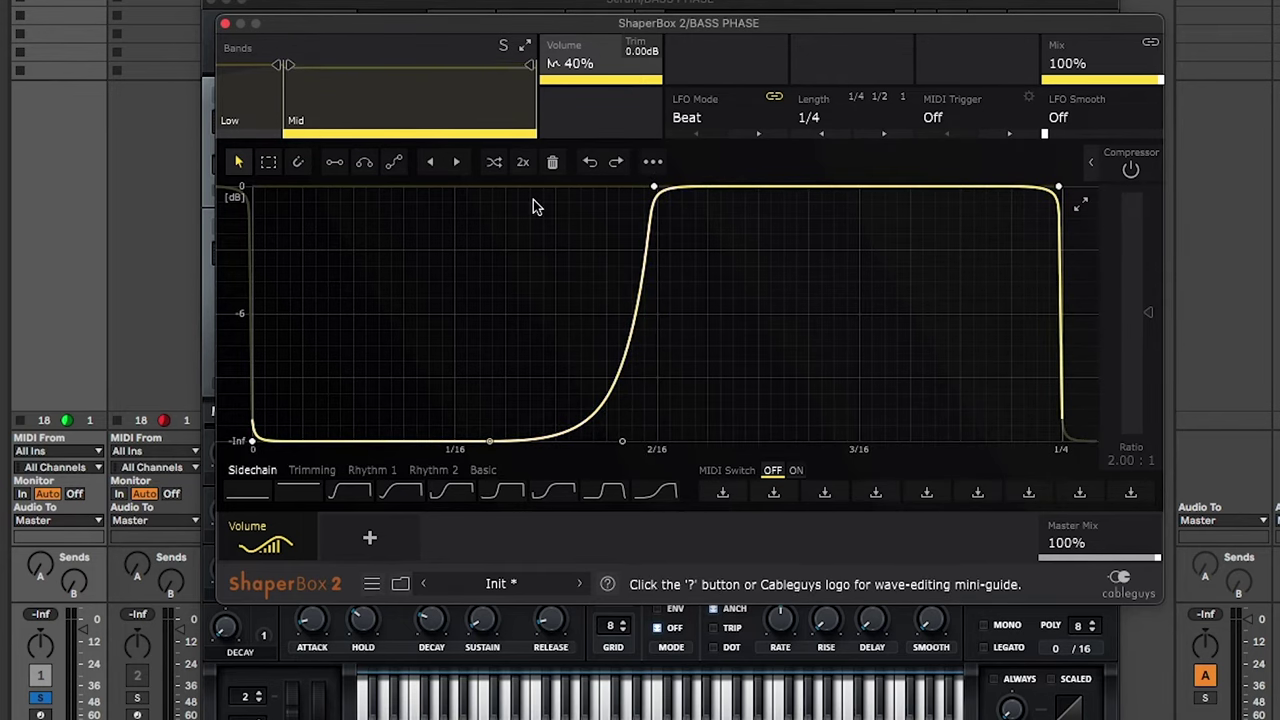
drag(1058, 187, 1026, 187)
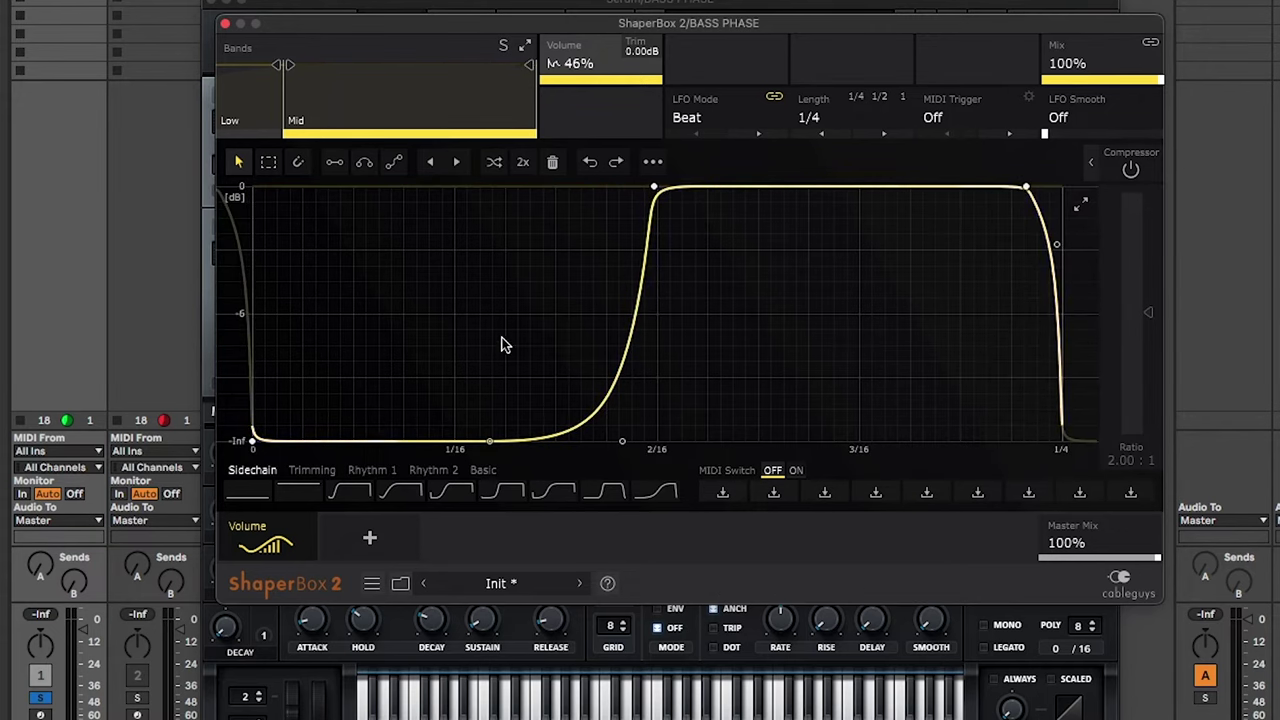
click(225, 22)
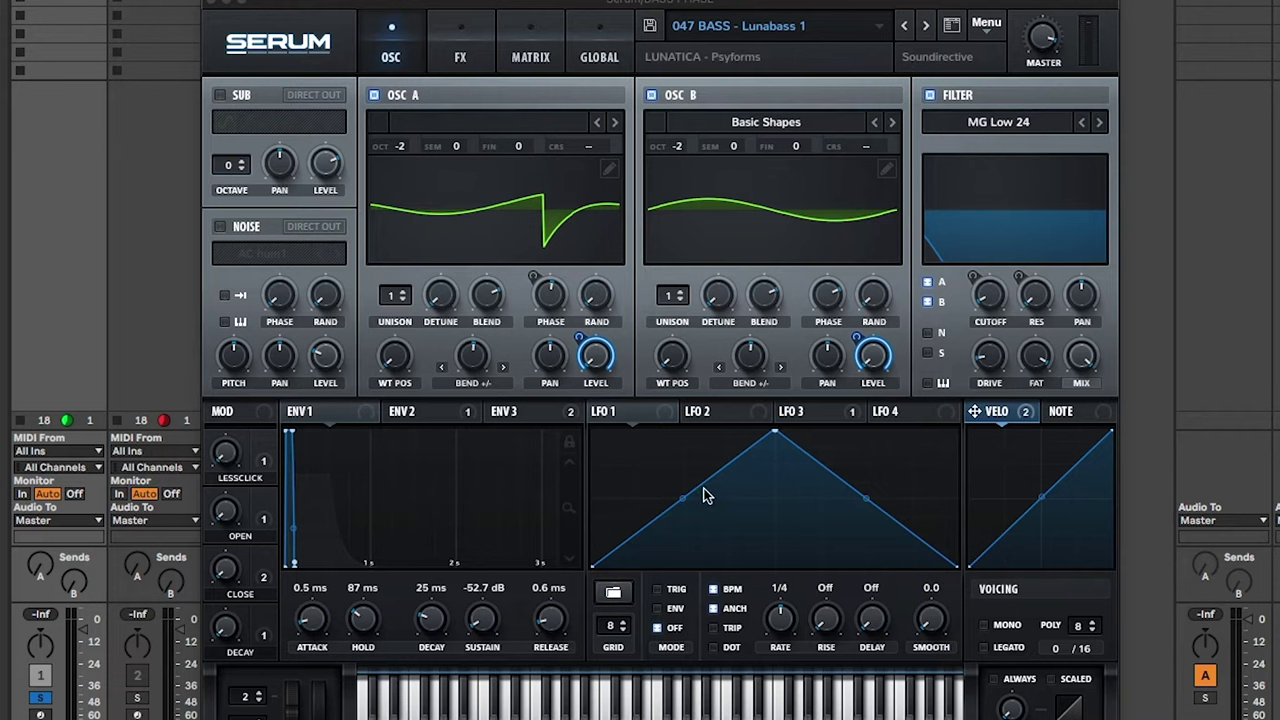
Reshape LFO 1 into a vertically flipped high-then-low step and route it to Osc B's Level
drag(723, 480, 647, 578)
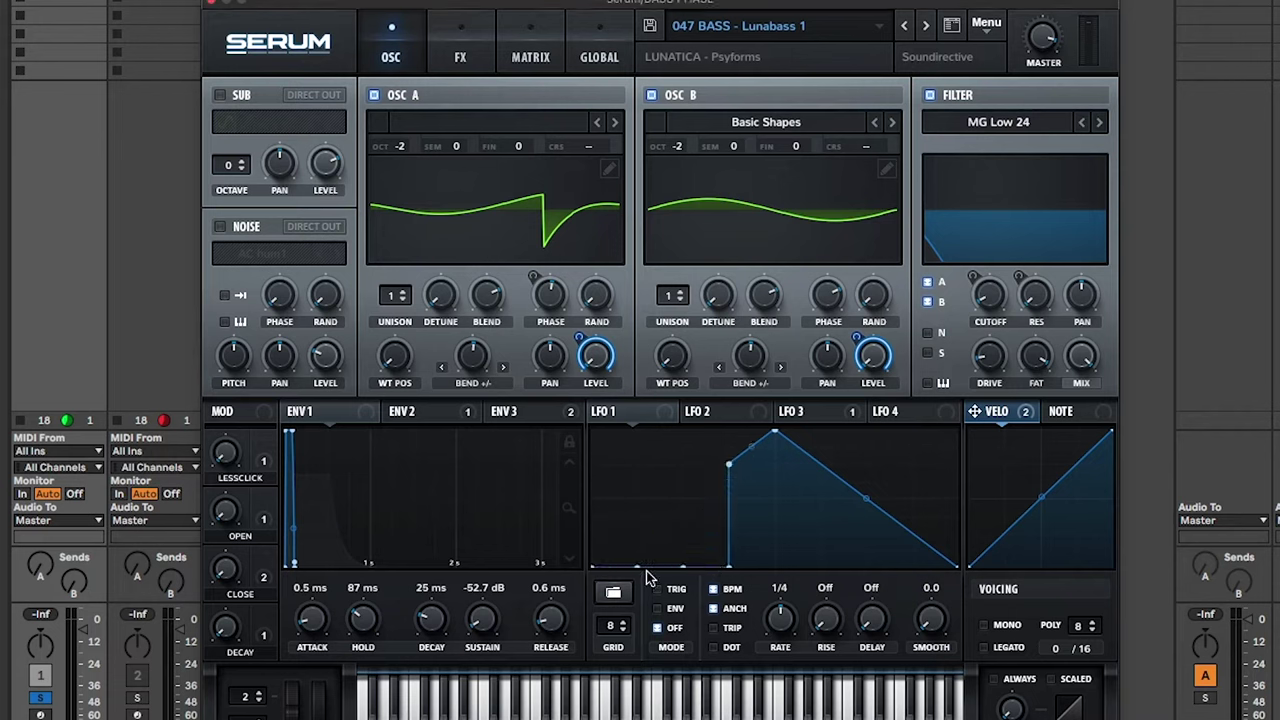
drag(731, 576, 751, 580)
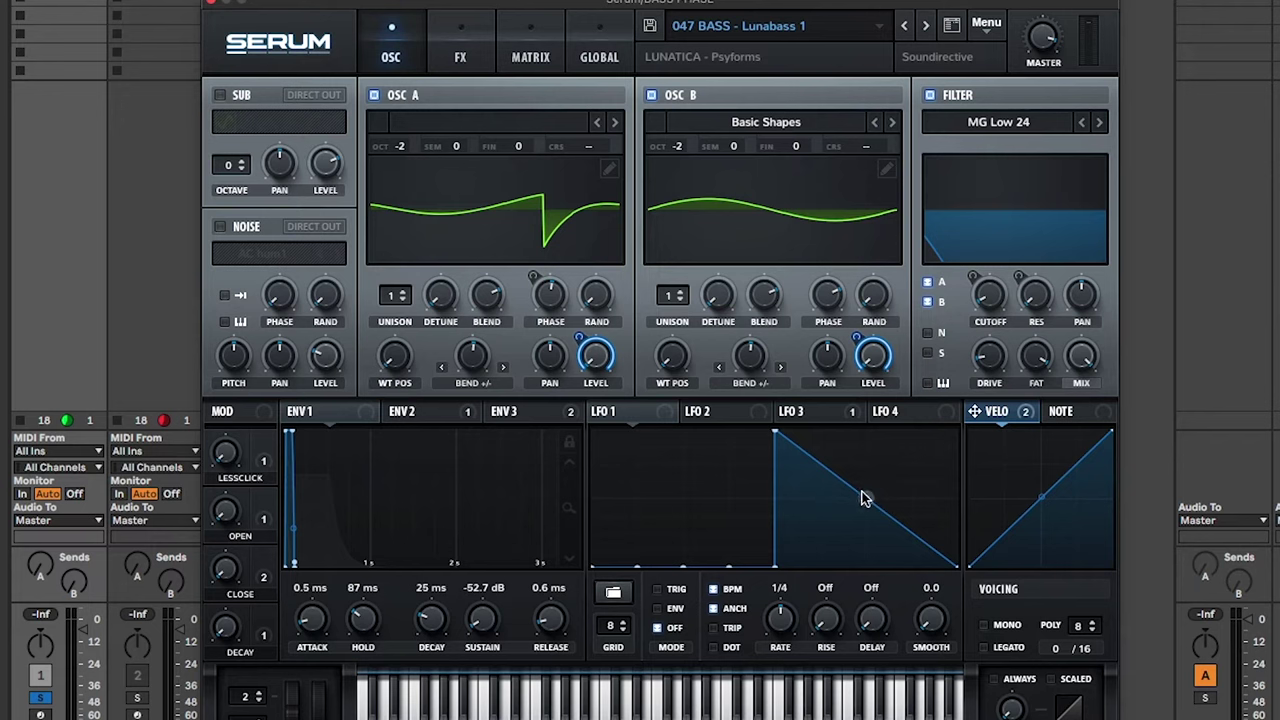
drag(865, 498, 966, 440)
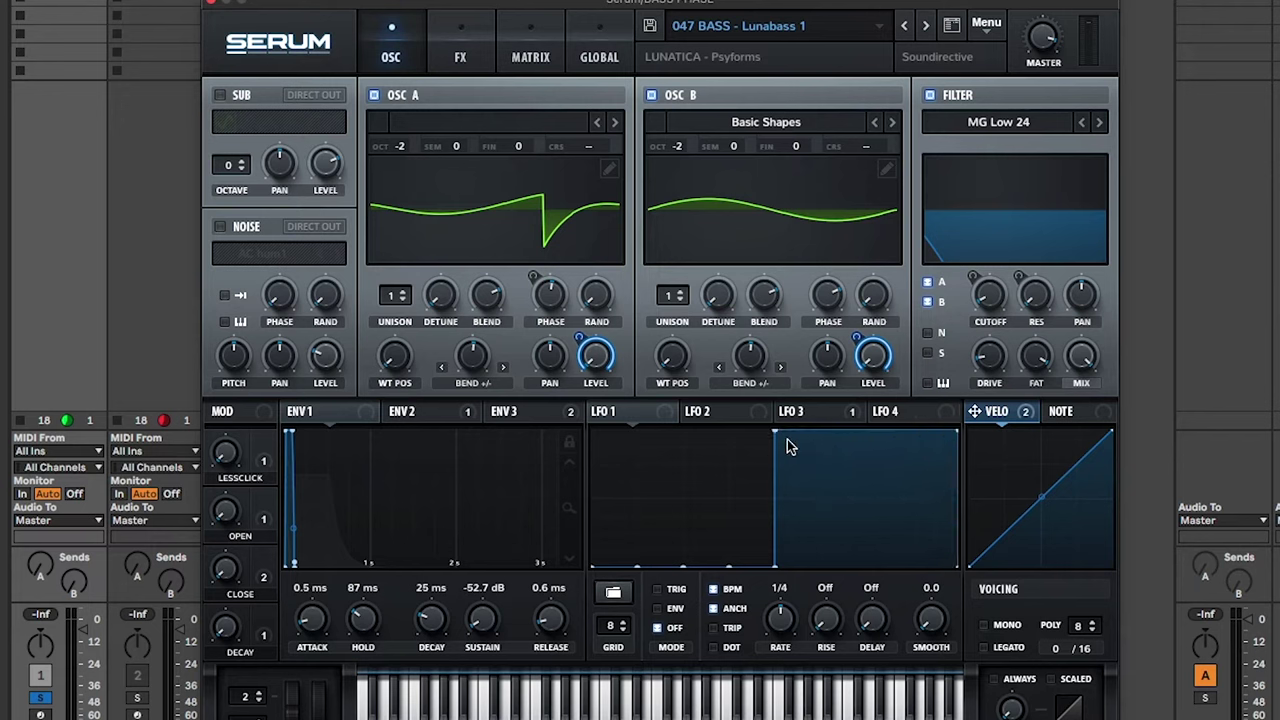
right_click(709, 470)
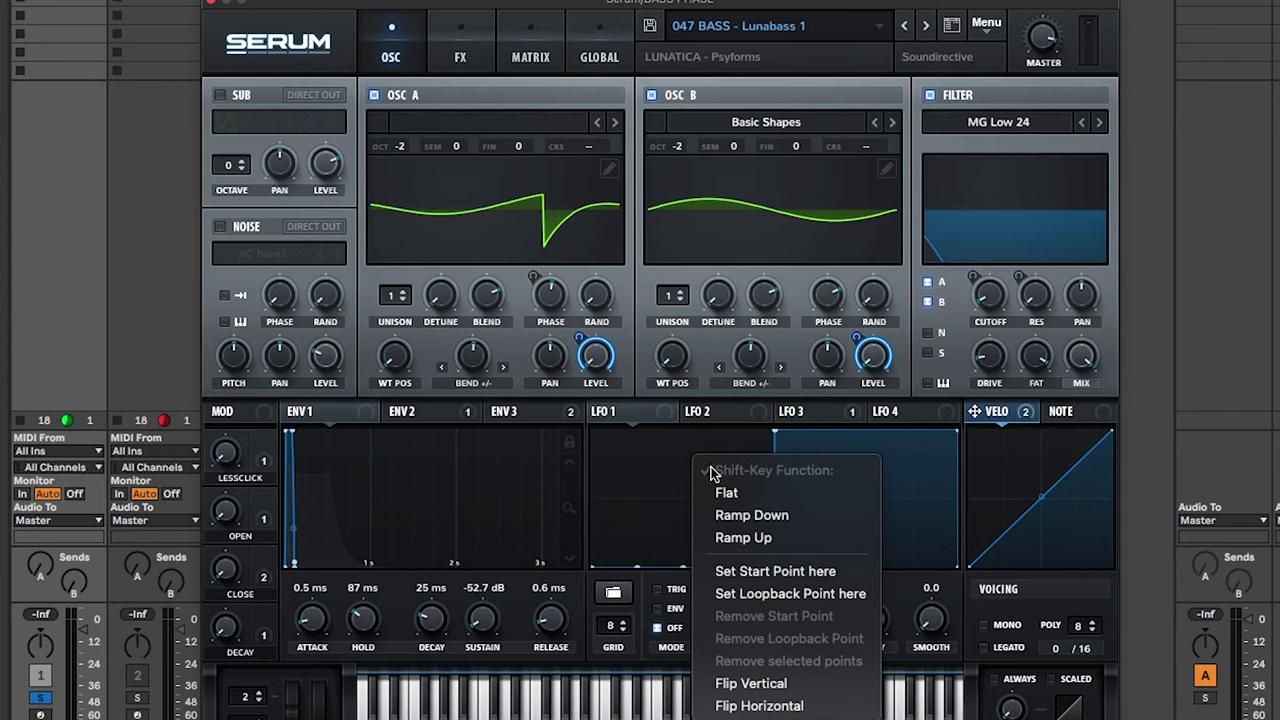
click(778, 688)
drag(670, 415, 848, 692)
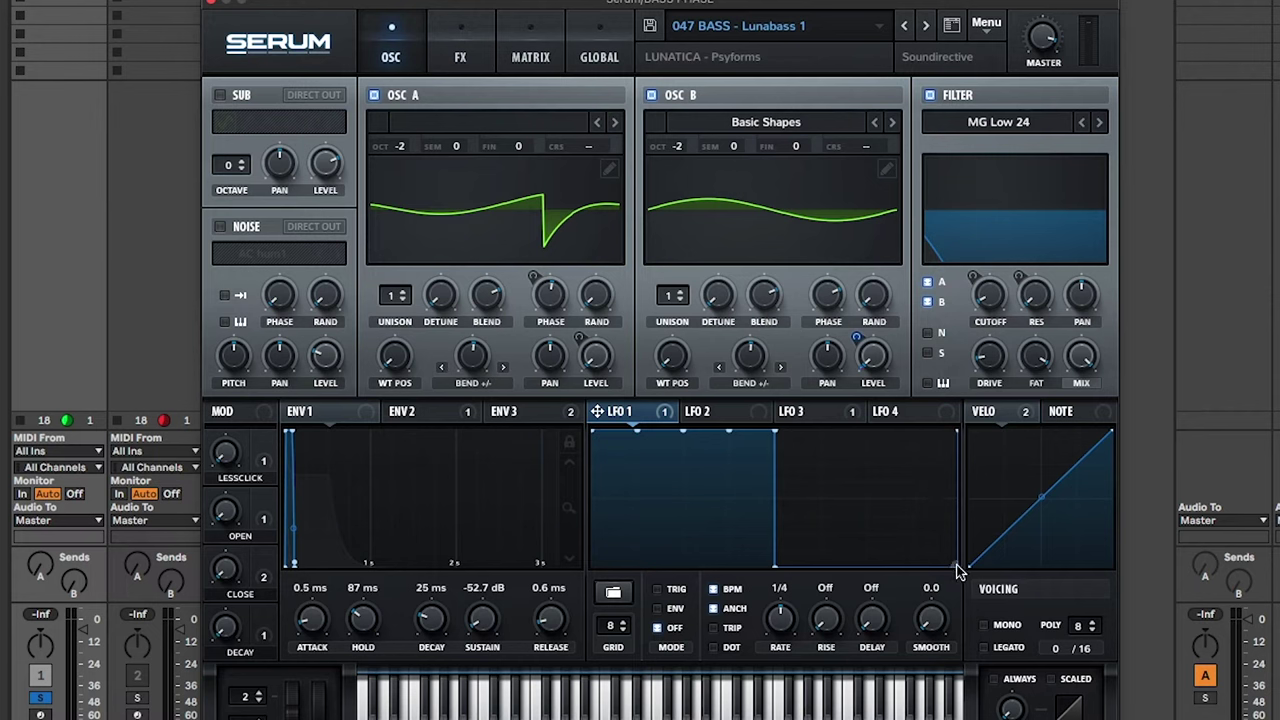
Drag LFO 1's end point up into a steep curved rise at the cycle's end
drag(957, 571, 958, 540)
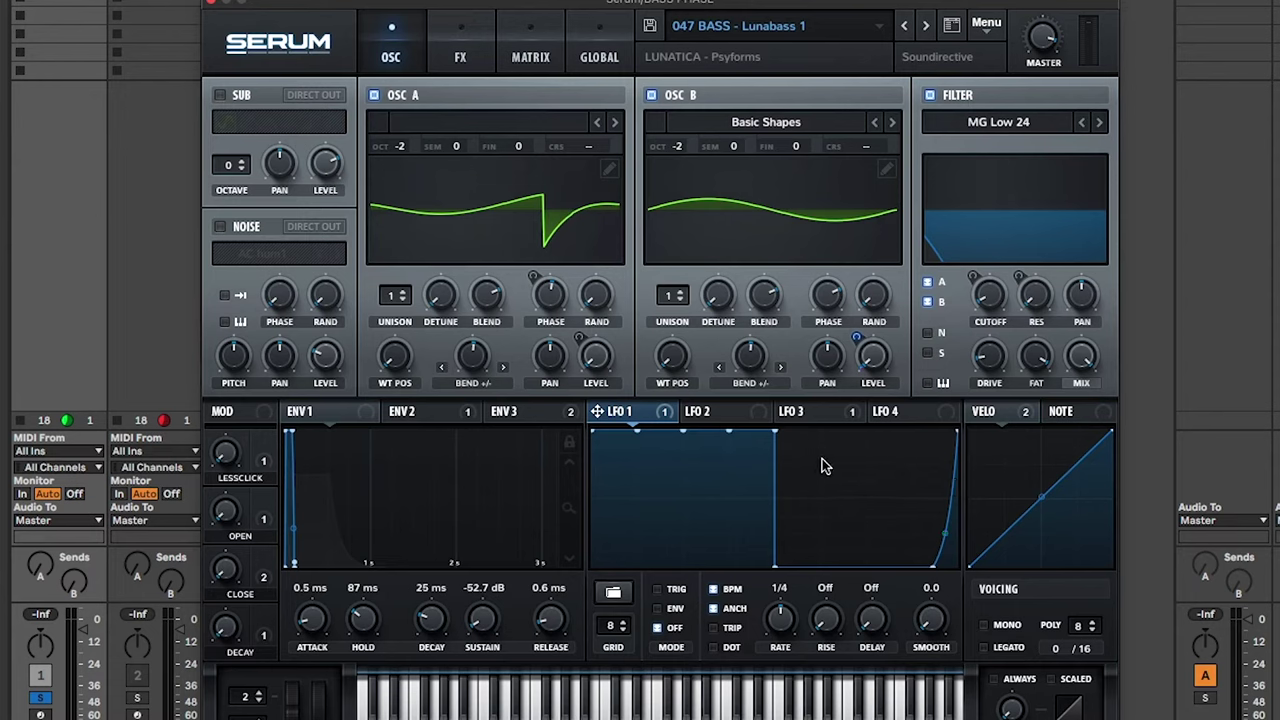